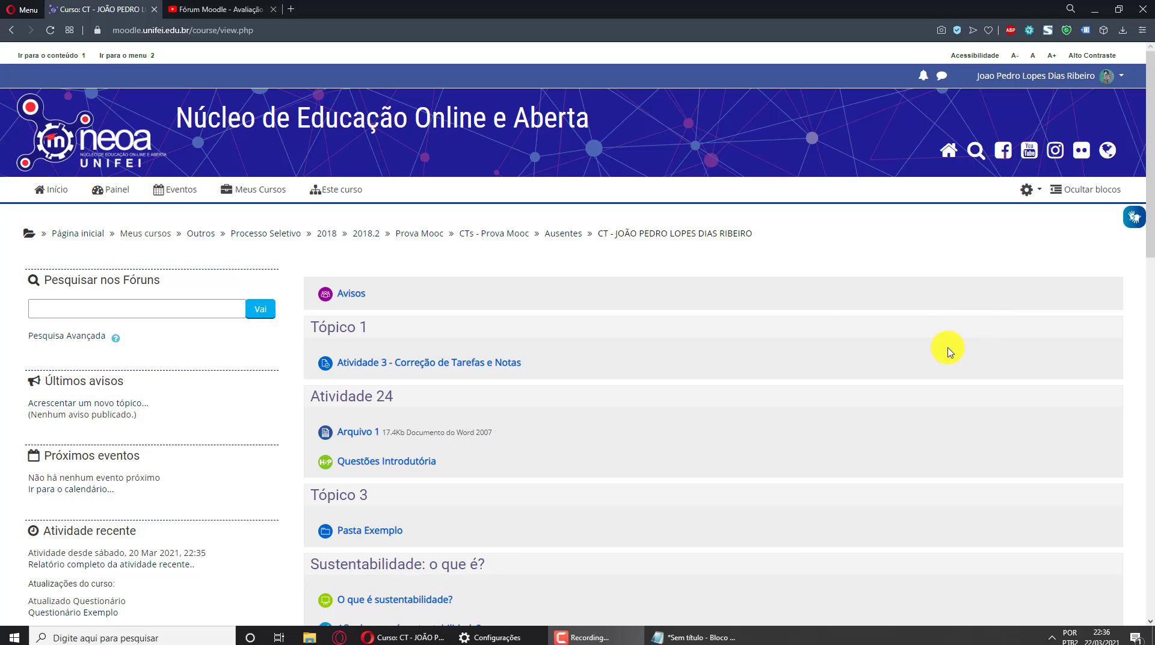
# Step: Turn on course editing and start adding a Fórum activity to the Questionário topic
pyautogui.click(1026, 192)
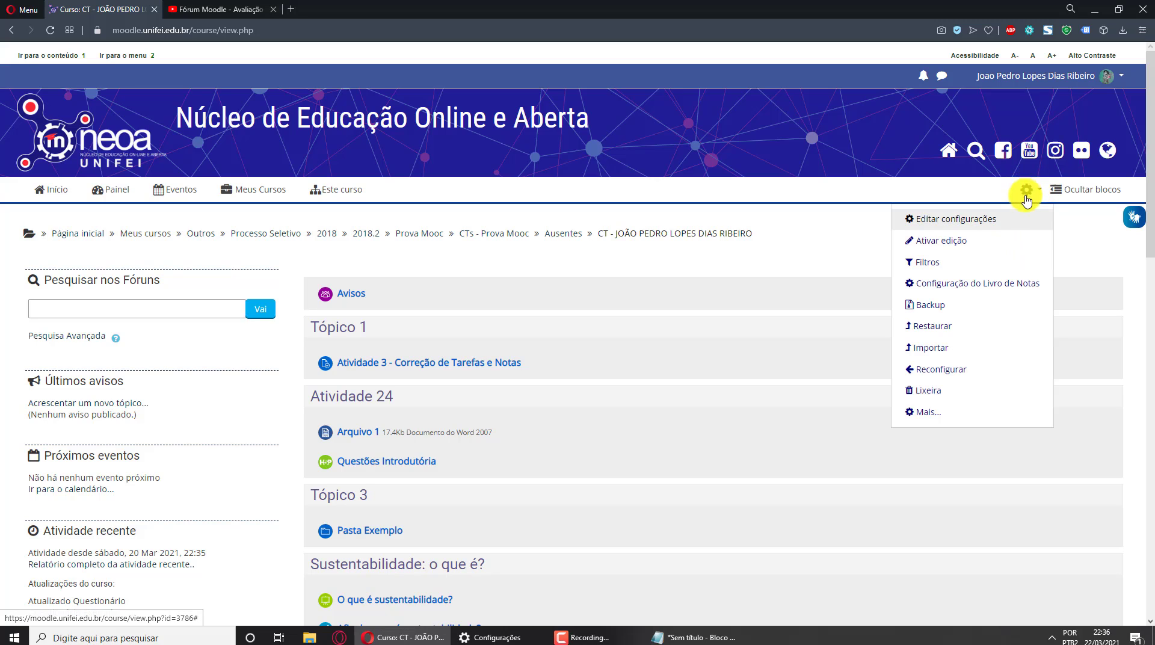
pyautogui.click(946, 242)
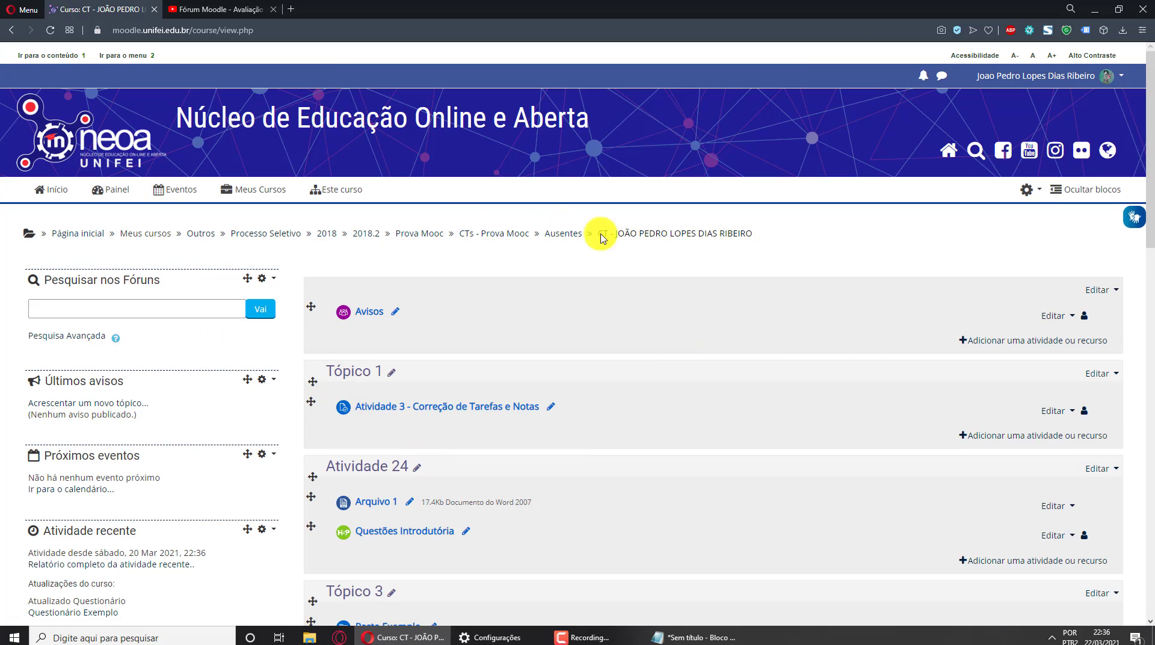
pyautogui.scroll(-1, 867, 510)
pyautogui.scroll(-1, 855, 508)
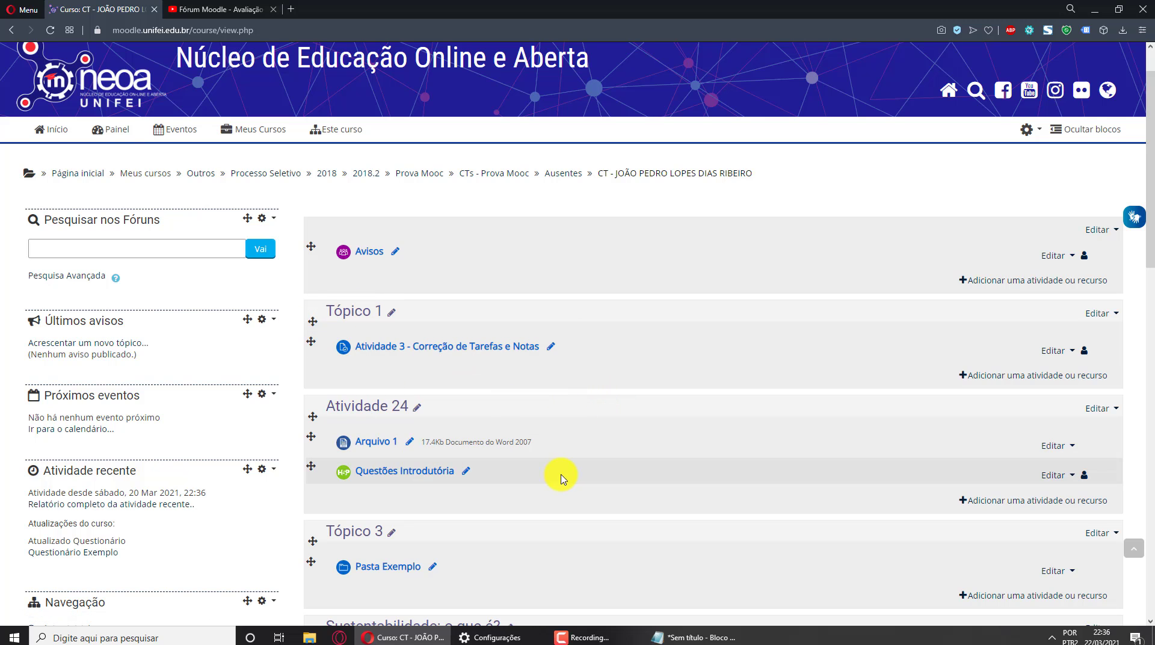
pyautogui.scroll(-3, 558, 475)
pyautogui.scroll(-6, 518, 494)
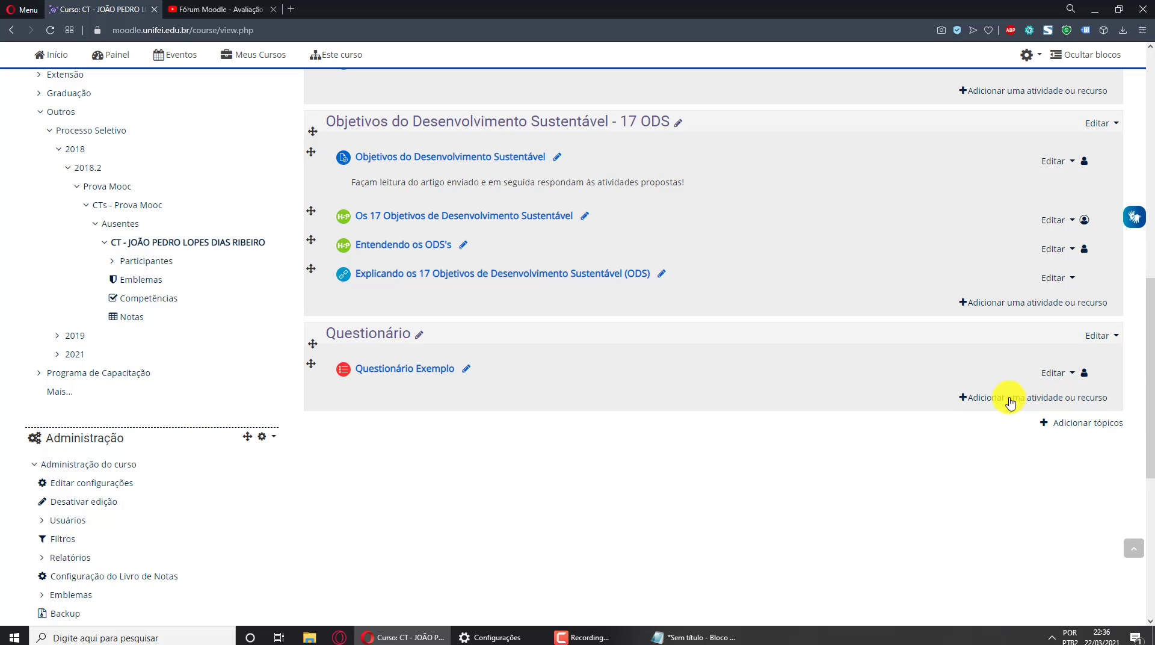
pyautogui.click(1045, 399)
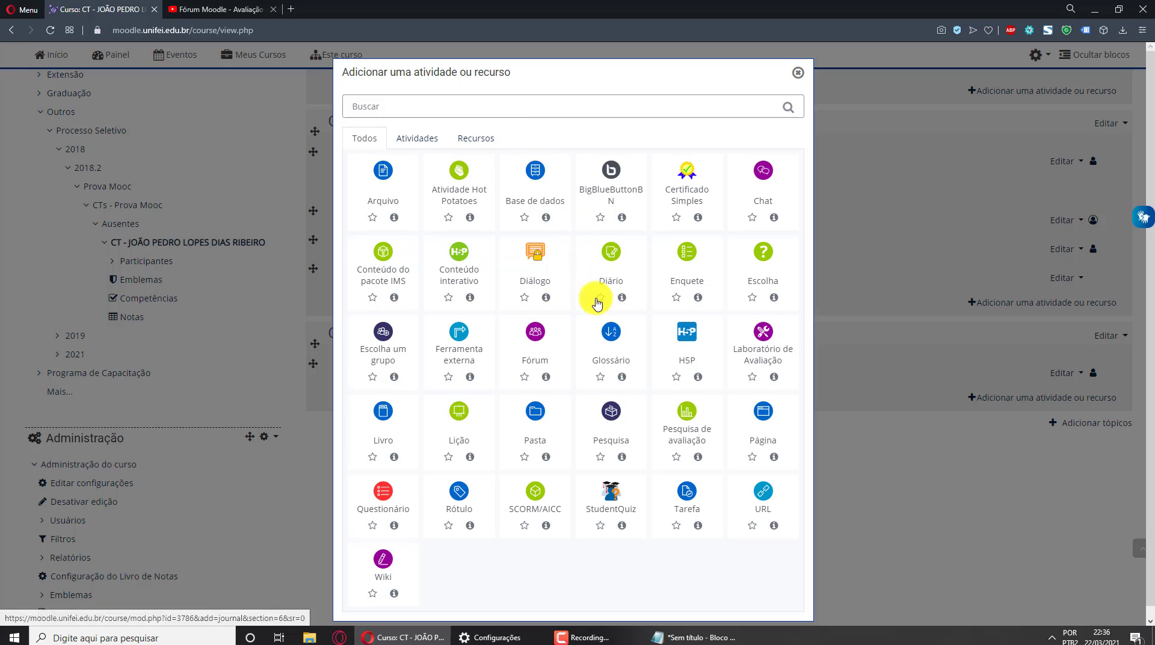
pyautogui.click(535, 335)
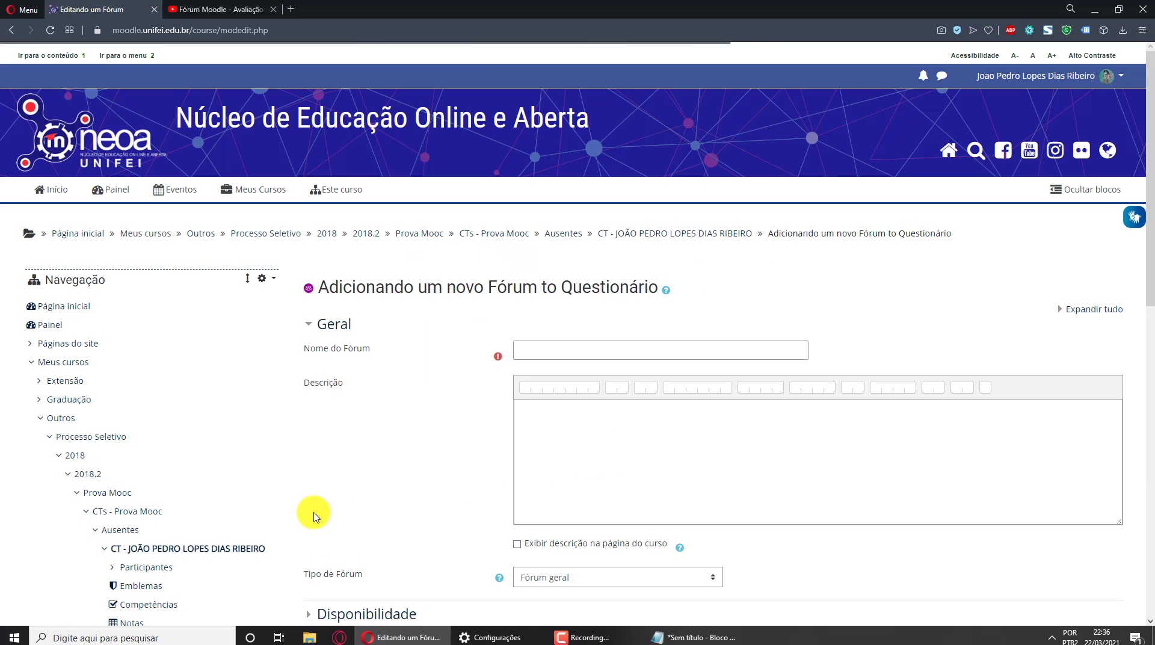
# Step: Name the new forum "Fórum Exemplo"
pyautogui.scroll(-2, 781, 351)
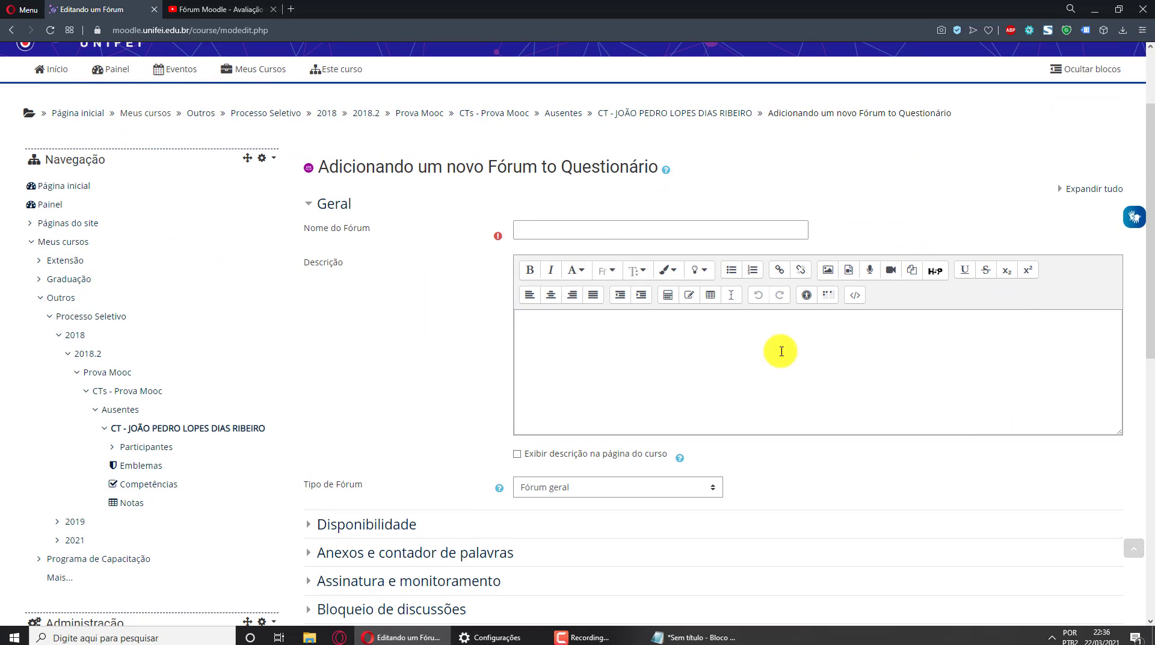
pyautogui.click(614, 234)
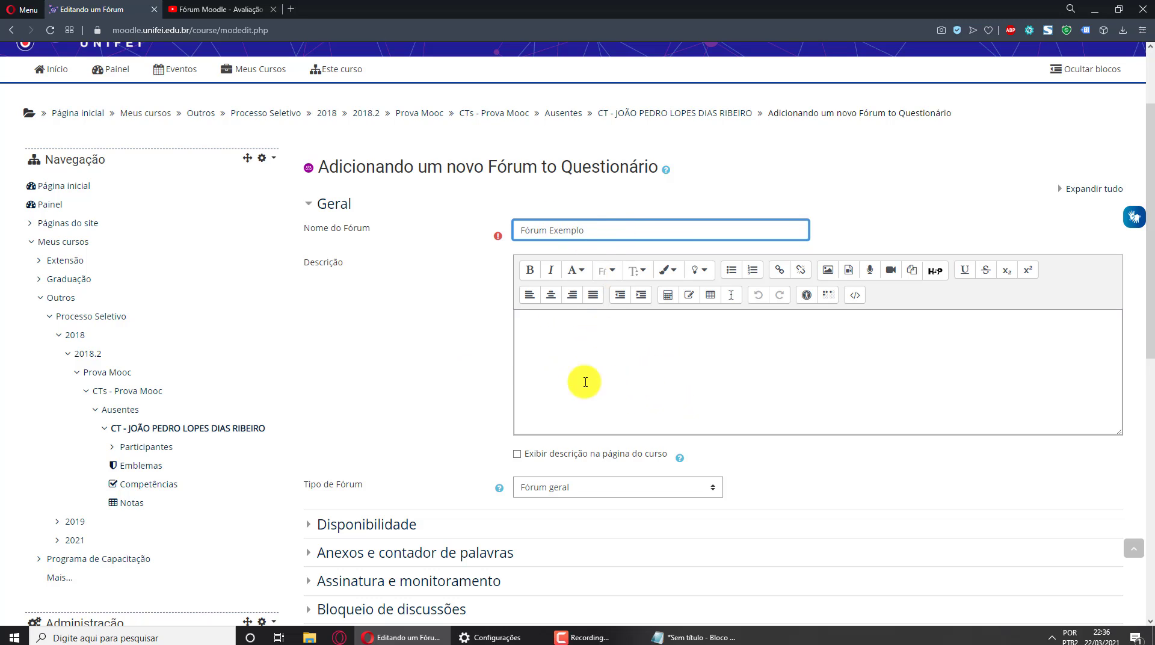
# Step: Set the whole-forum grade (Avaliação global do fórum) to type Pontos with a maximum grade of 10
pyautogui.scroll(-3, 644, 369)
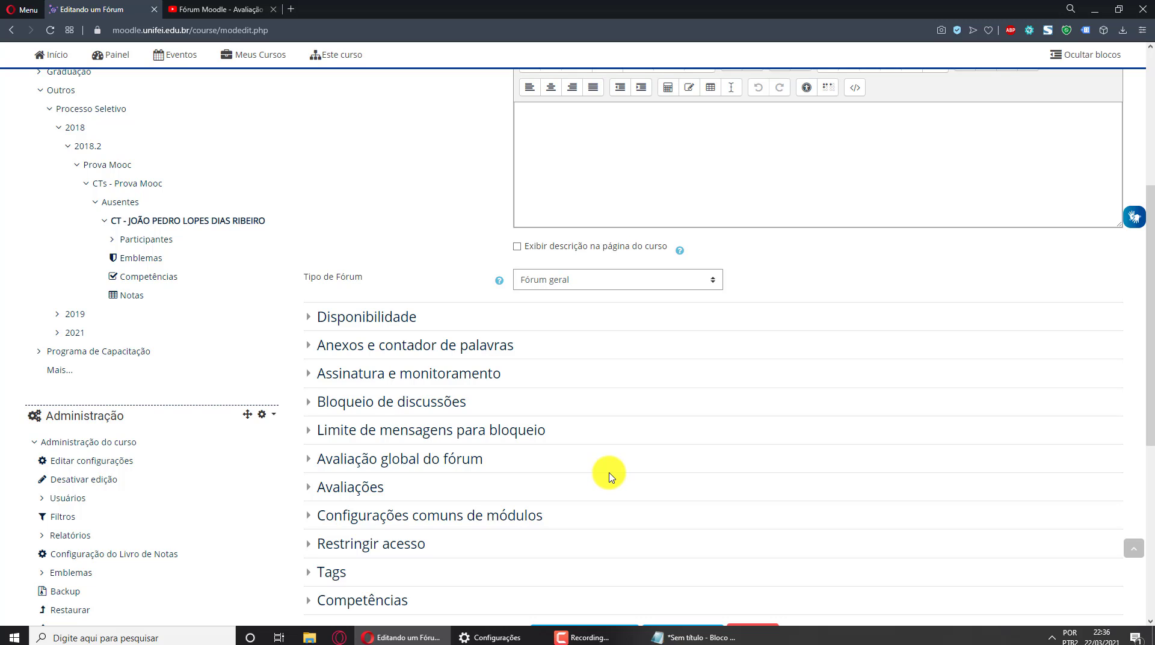
pyautogui.scroll(-2, 589, 512)
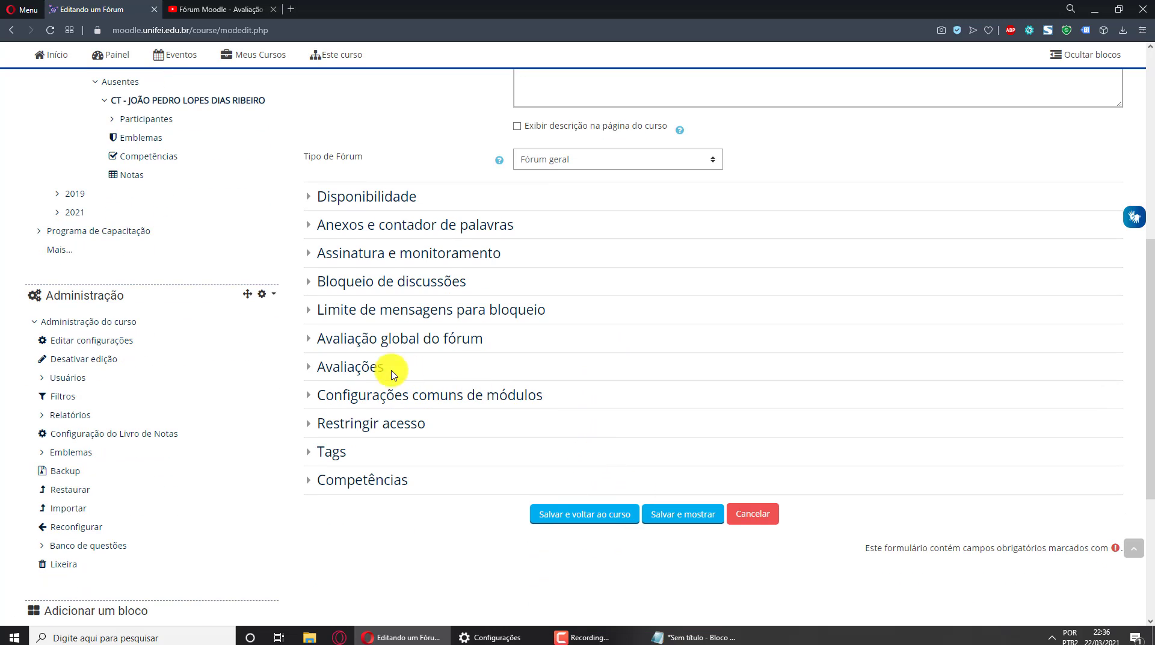
pyautogui.click(450, 344)
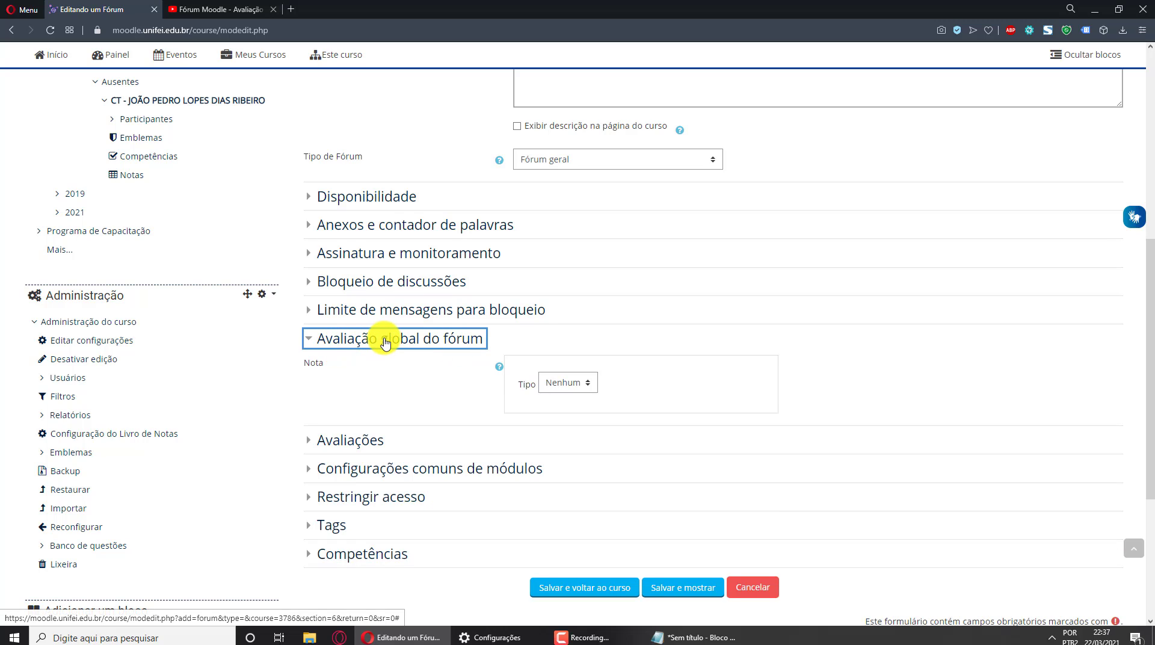
pyautogui.click(572, 386)
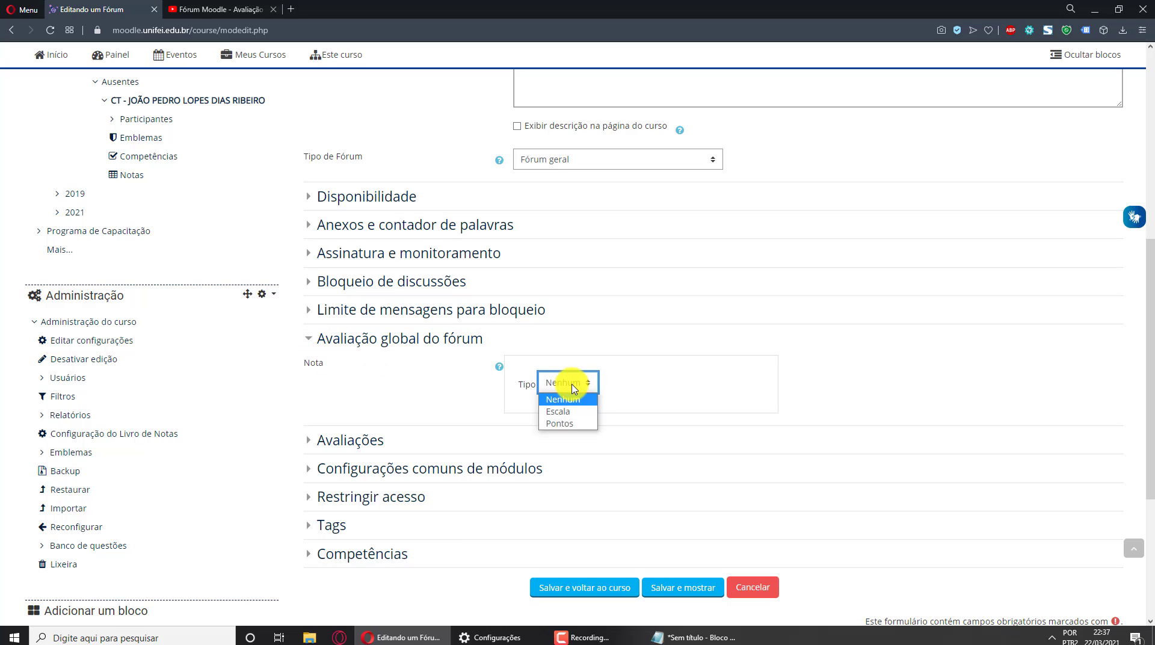
pyautogui.click(562, 423)
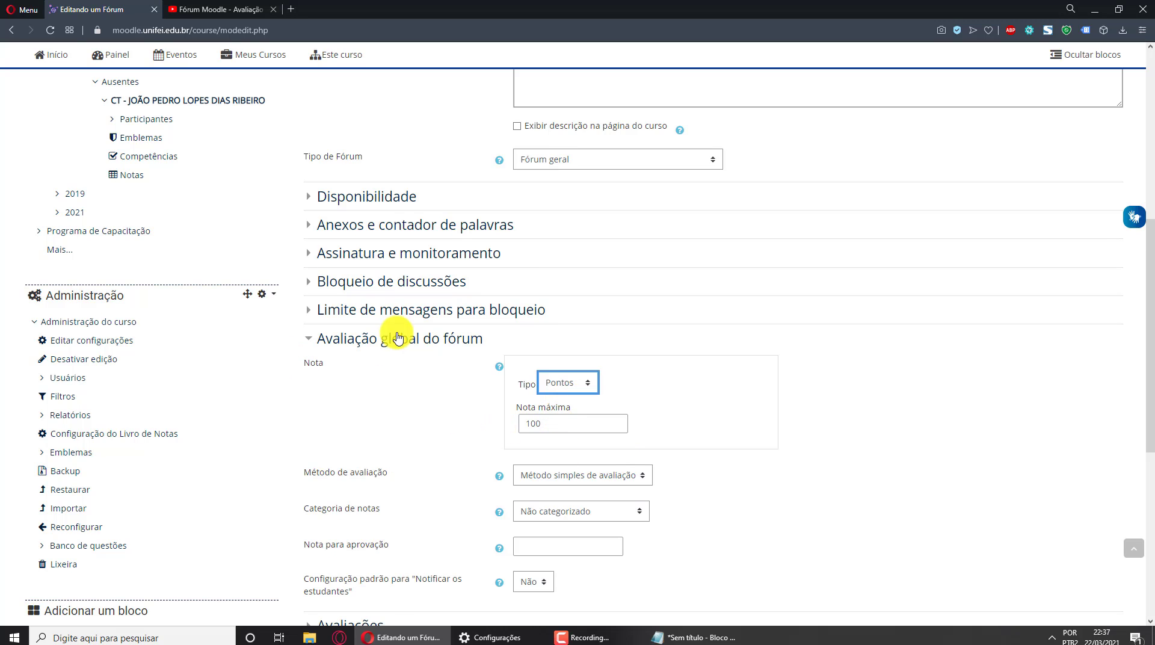
pyautogui.scroll(-1, 397, 338)
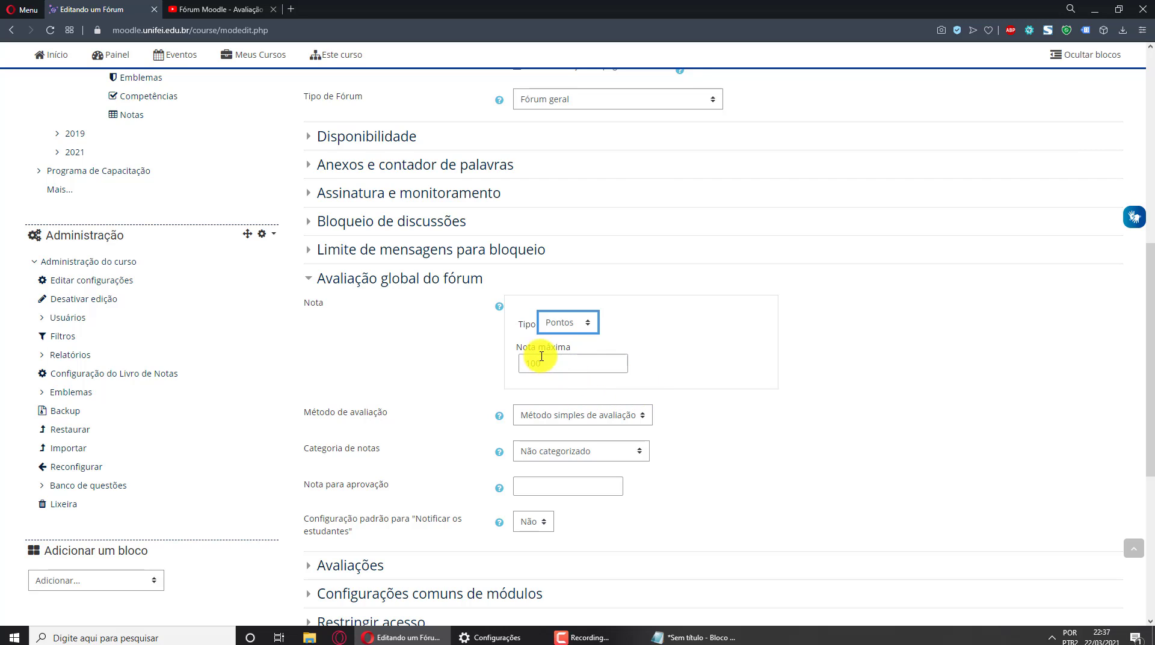
pyautogui.moveTo(578, 353); pyautogui.dragTo(541, 354)
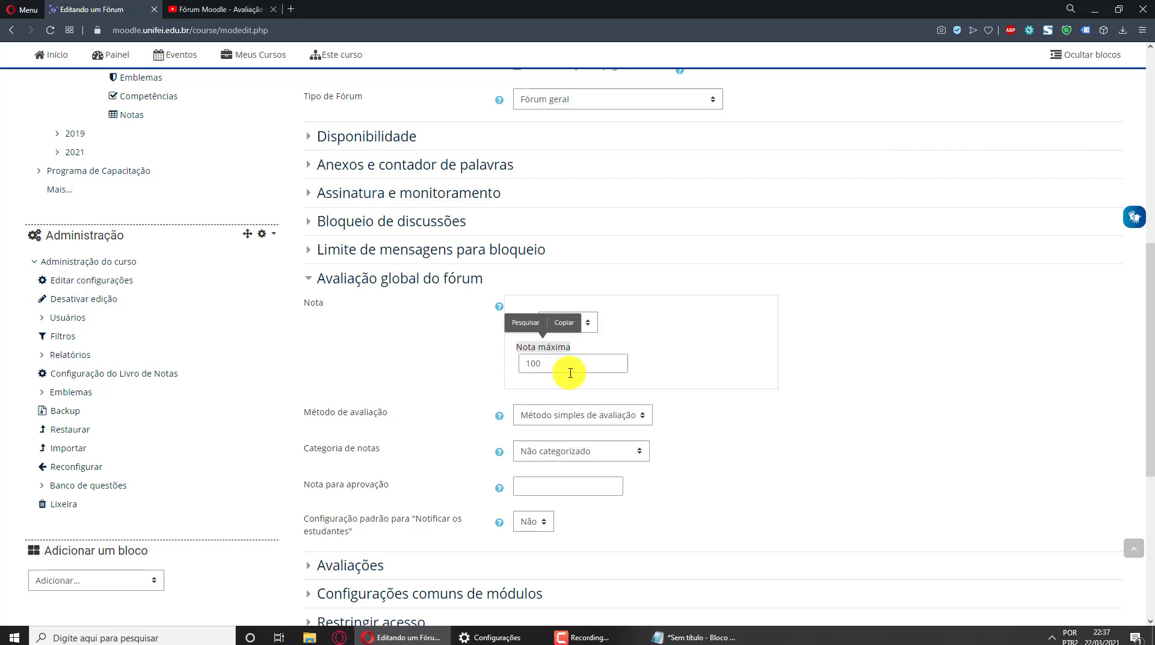
pyautogui.click(573, 365)
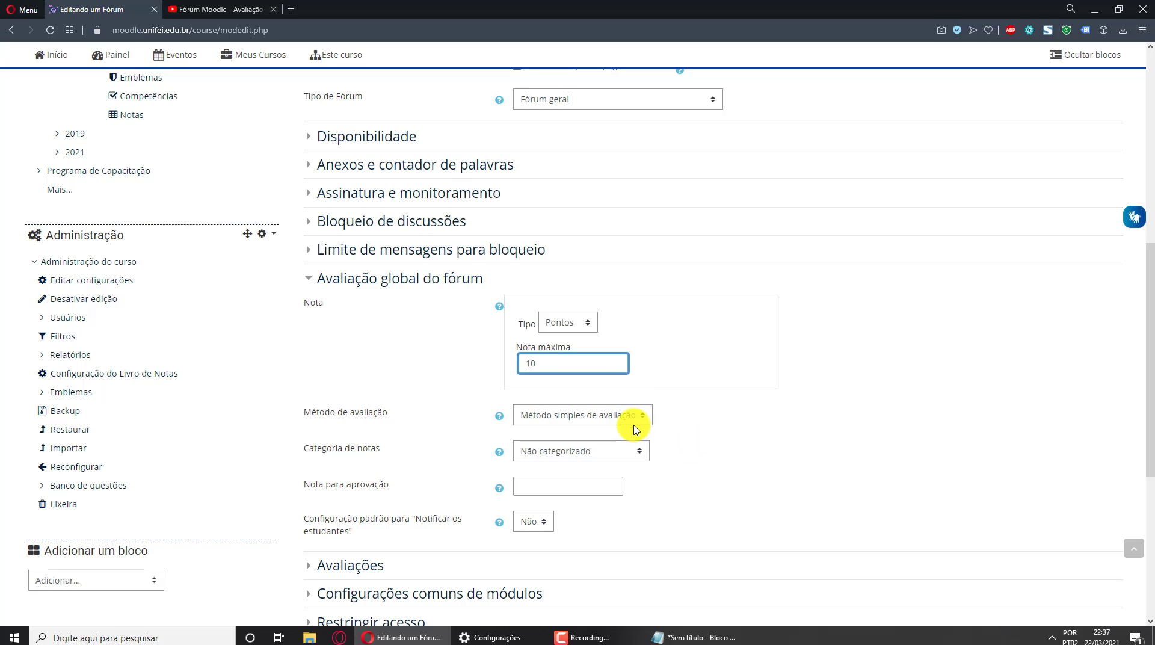
# Step: Choose Rubrica as the forum's grading method and keep the grade category at Não categorizado
pyautogui.click(595, 424)
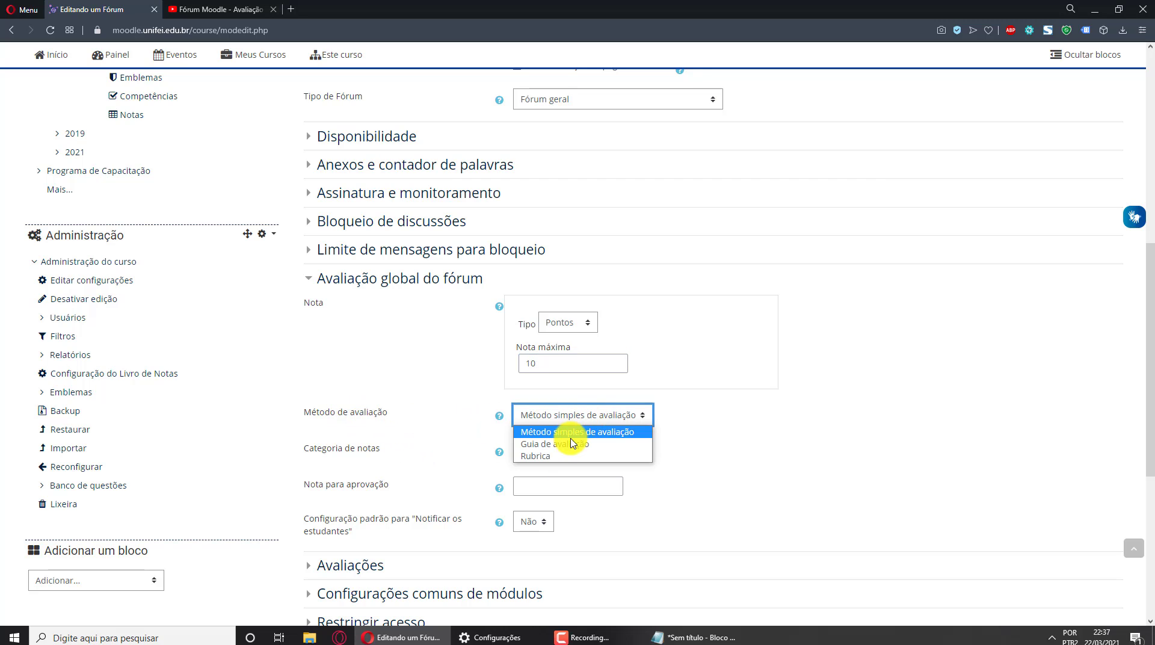
pyautogui.click(554, 456)
pyautogui.scroll(-2, 626, 473)
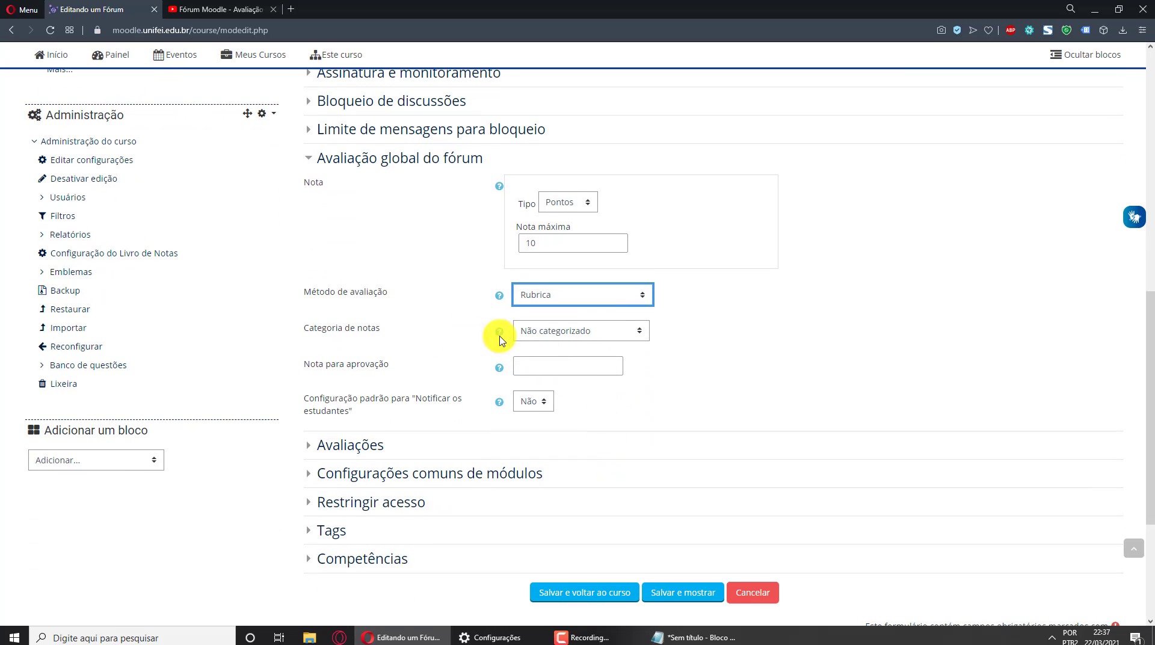
pyautogui.click(577, 330)
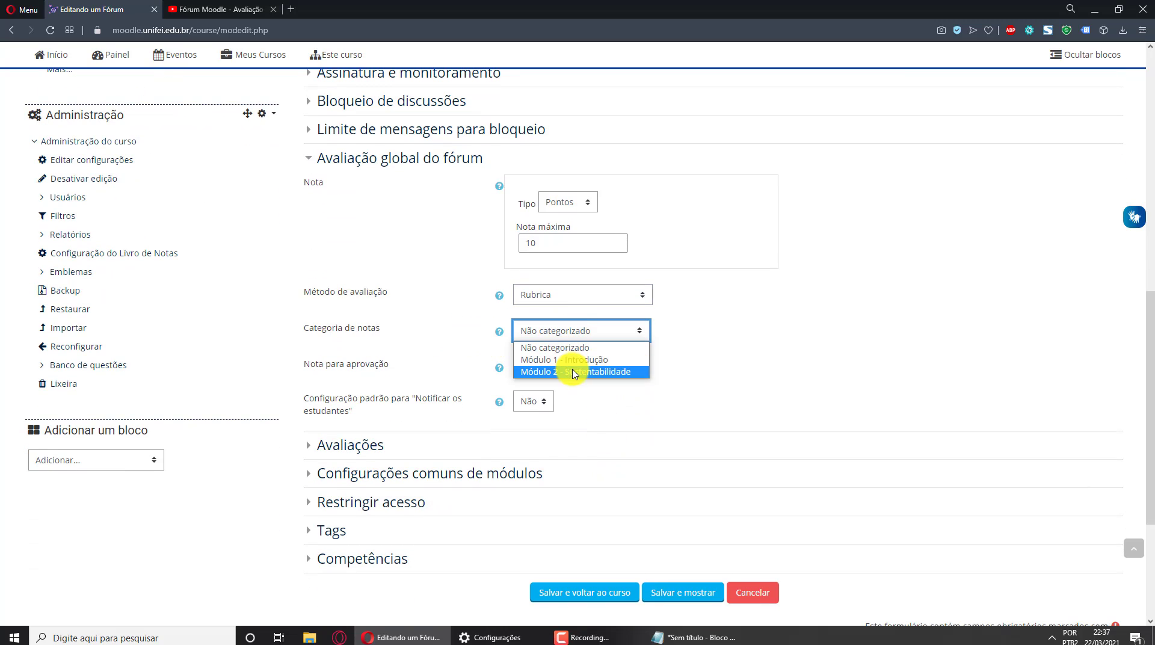
pyautogui.click(550, 349)
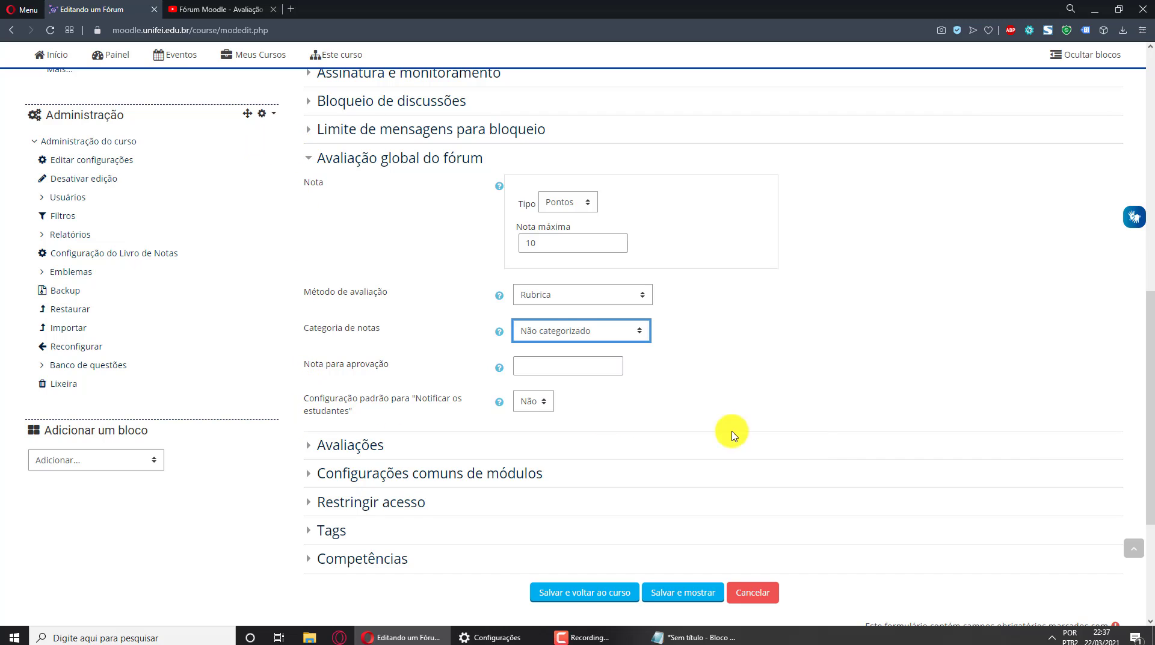
pyautogui.click(842, 379)
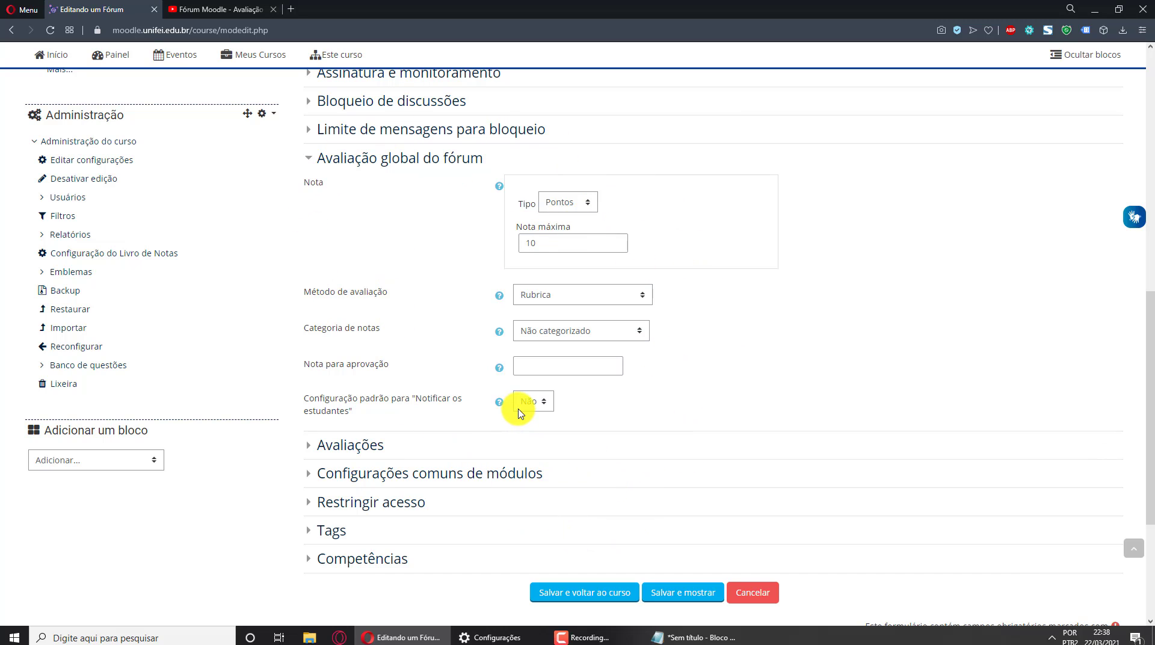
# Step: Save and display the forum, and define a new grading rubric from scratch named "Fórum Exemplo"
pyautogui.click(683, 595)
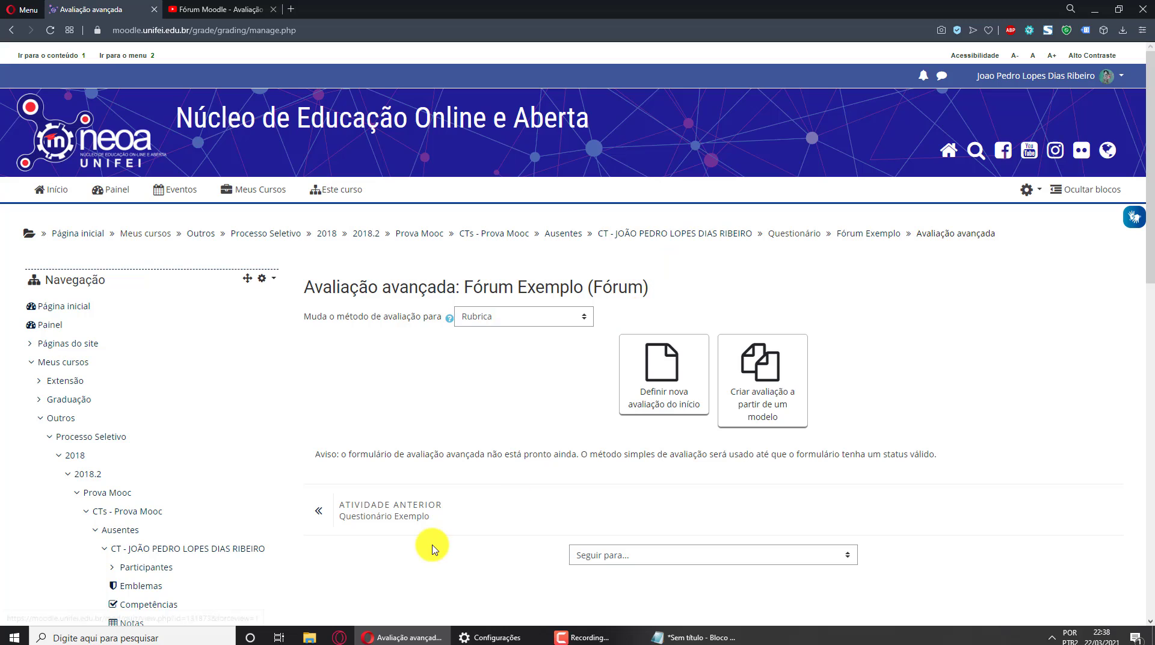
pyautogui.click(670, 367)
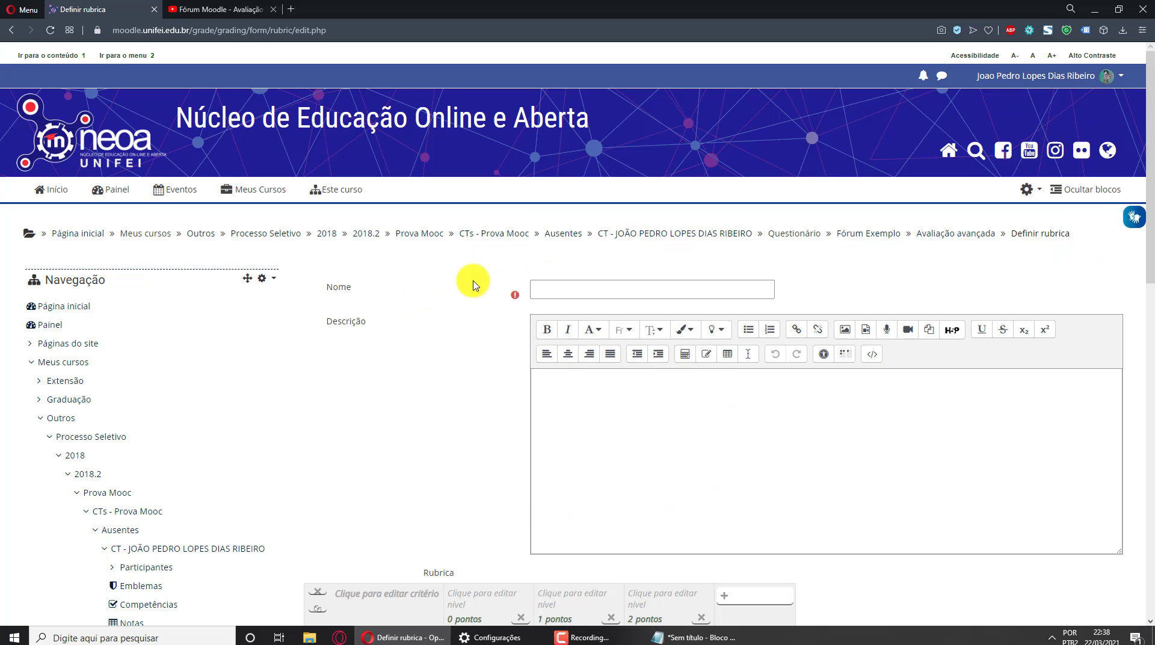
pyautogui.click(601, 289)
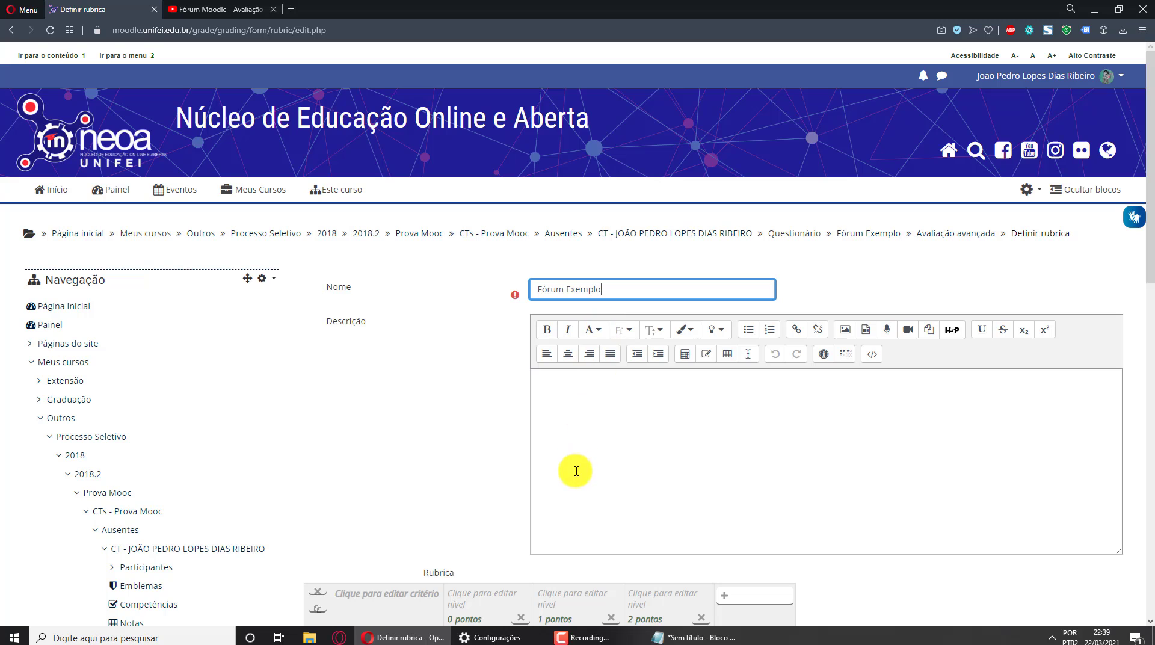
# Step: Enter "Entrega das atividades" as the rubric's first criterion
pyautogui.scroll(-2, 575, 456)
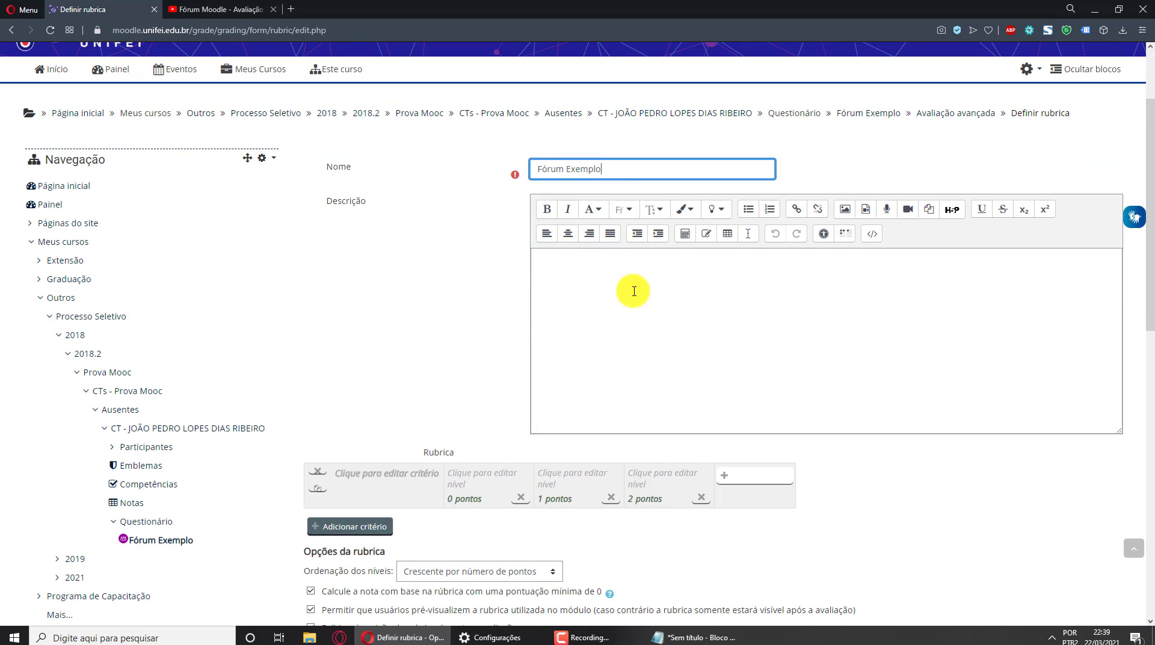
pyautogui.scroll(-2, 301, 460)
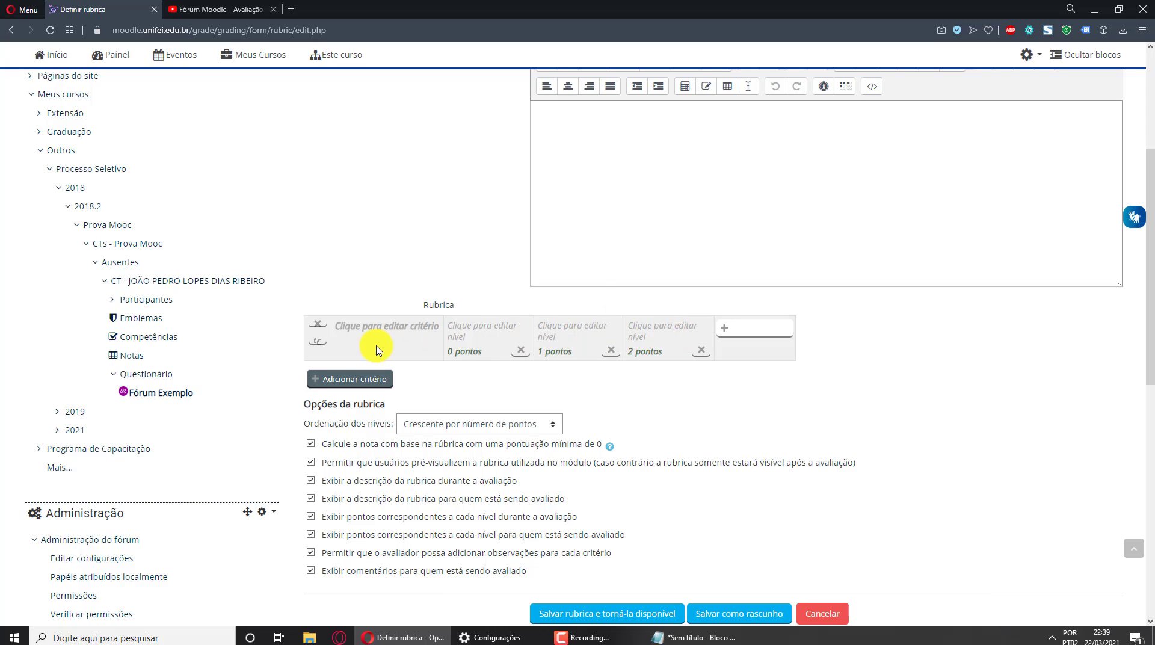
pyautogui.click(416, 324)
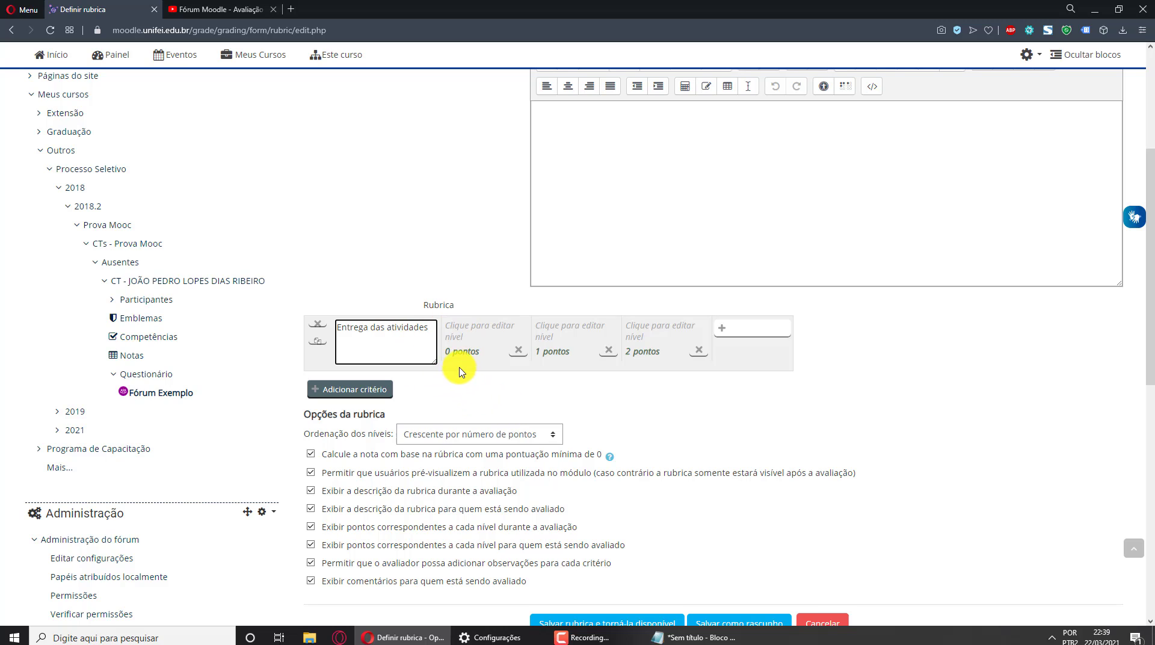
# Step: Copy "Não realizou as tarefas" from the Notepad notes into the criterion's first level, worth 0 points
pyautogui.click(695, 638)
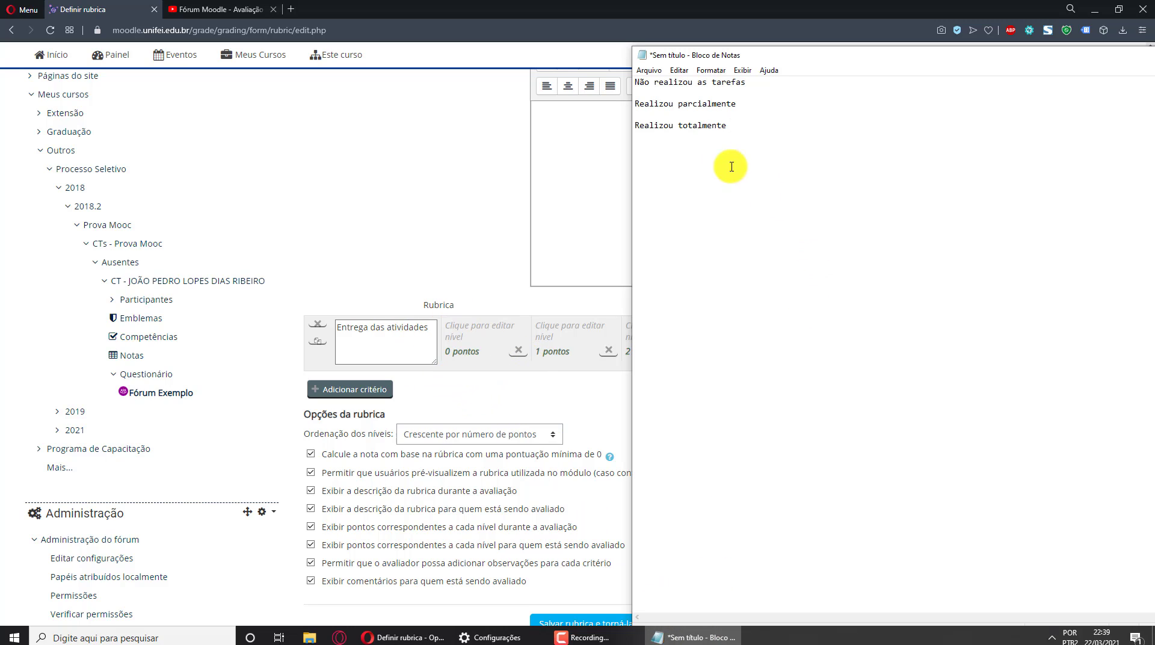
pyautogui.moveTo(705, 48); pyautogui.dragTo(680, 404)
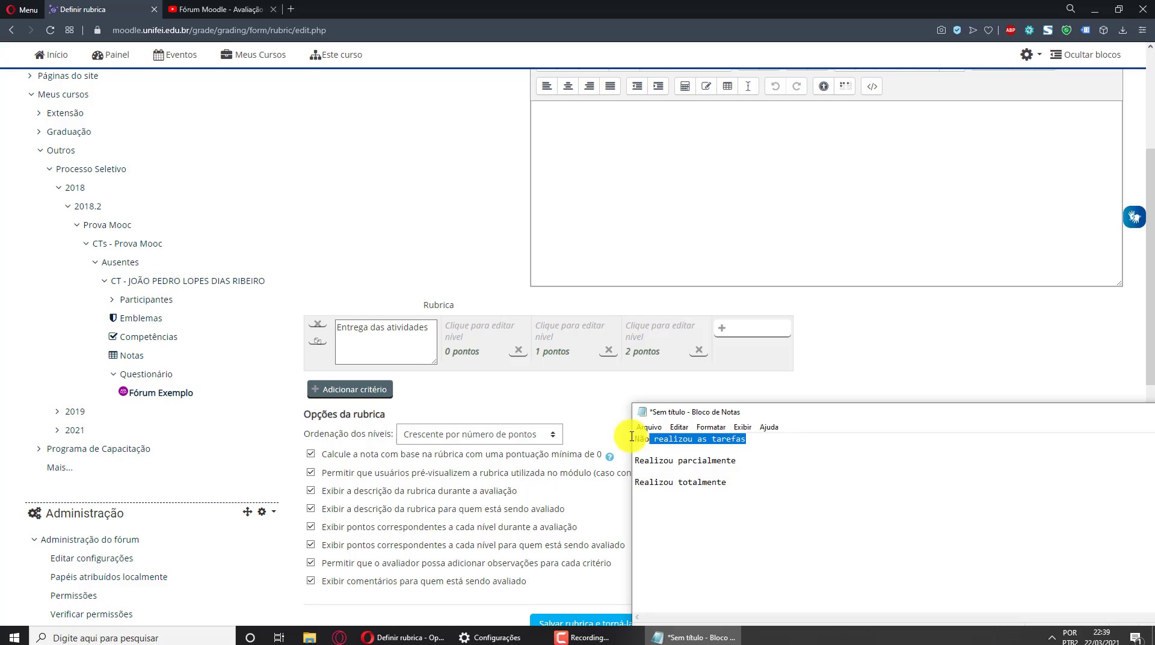
pyautogui.click(487, 336)
pyautogui.click(487, 335)
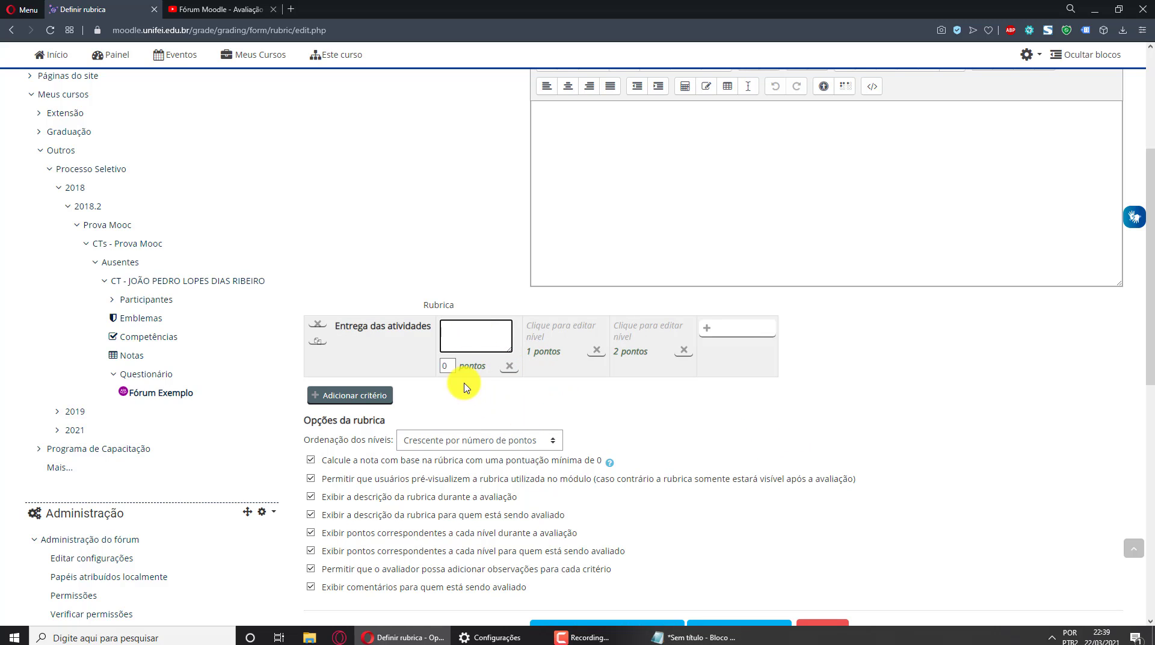
pyautogui.write('Não realizou as tarefas')
# Step: Set the criterion's second level to 3 points and copy its description "Realizou parcialmente" from the Notepad notes
pyautogui.click(545, 331)
pyautogui.click(535, 366)
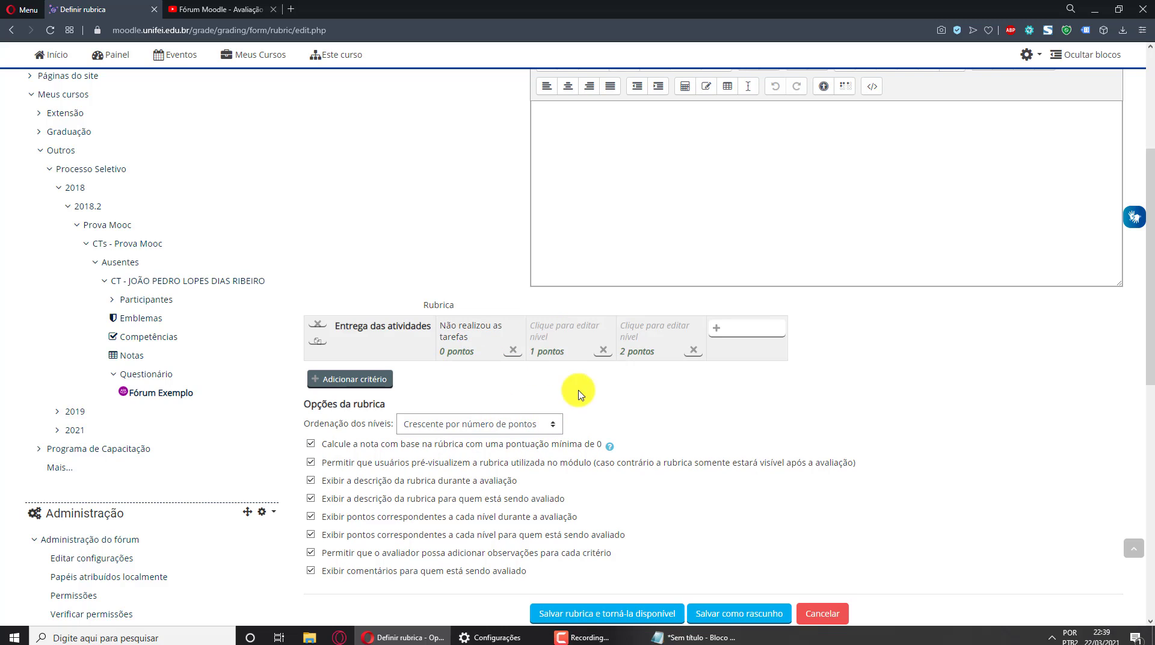
pyautogui.write('3')
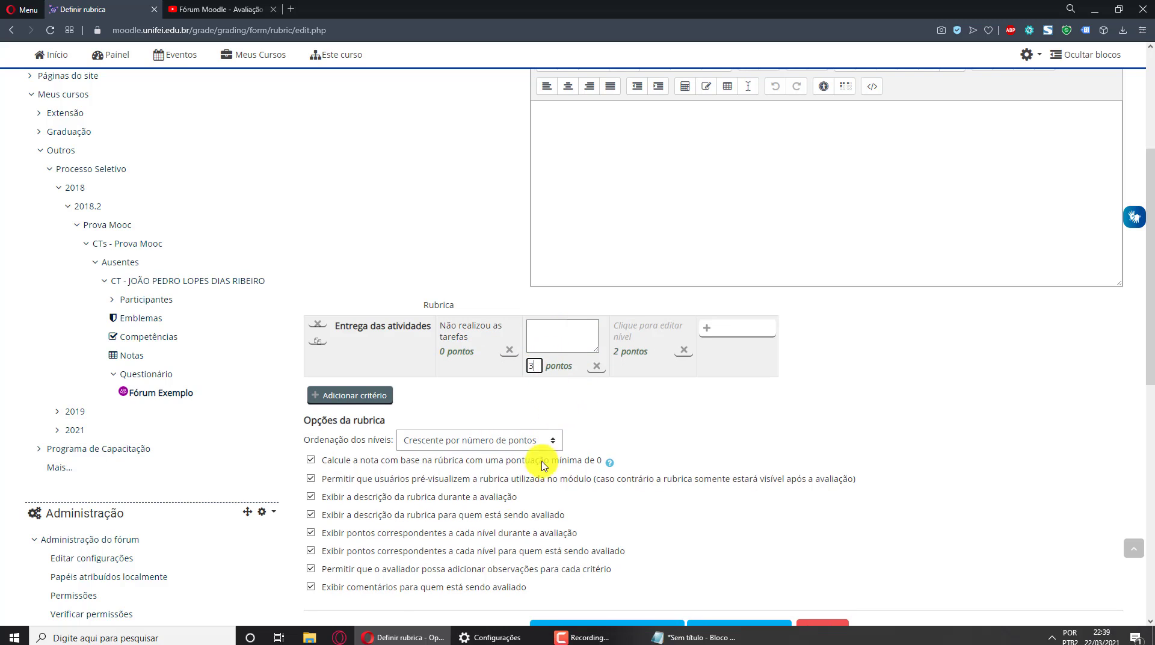
pyautogui.click(692, 637)
pyautogui.click(752, 456)
pyautogui.moveTo(752, 456); pyautogui.dragTo(608, 459)
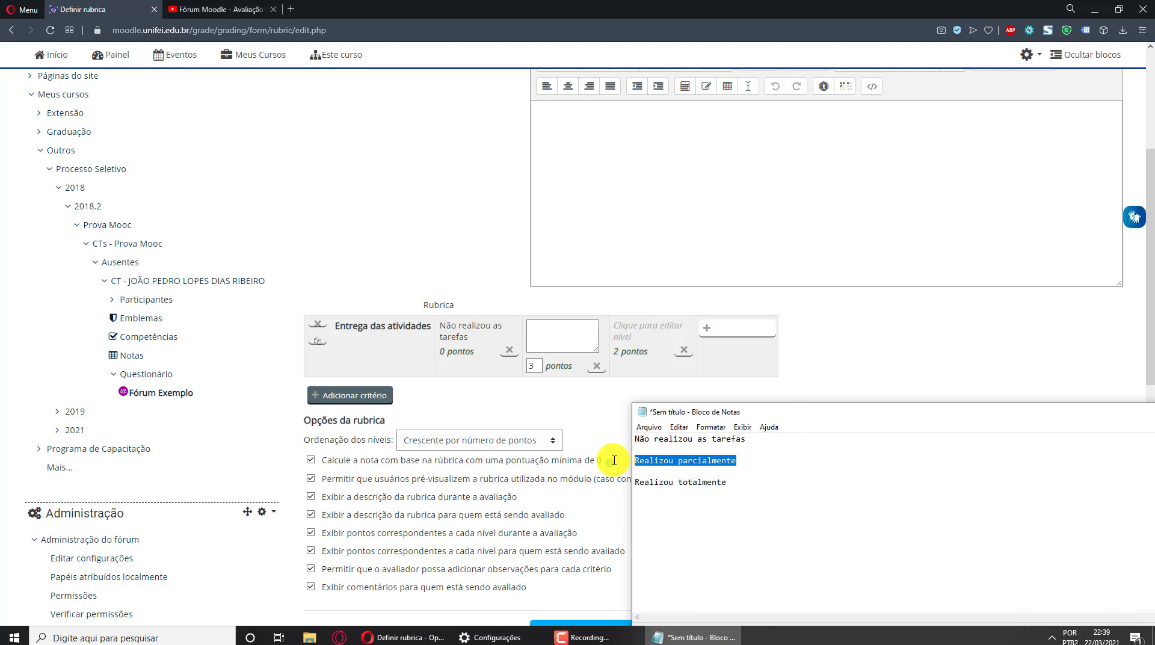
pyautogui.hotkey('ctrl', 'c')
pyautogui.click(557, 348)
pyautogui.hotkey('ctrl', 'v')
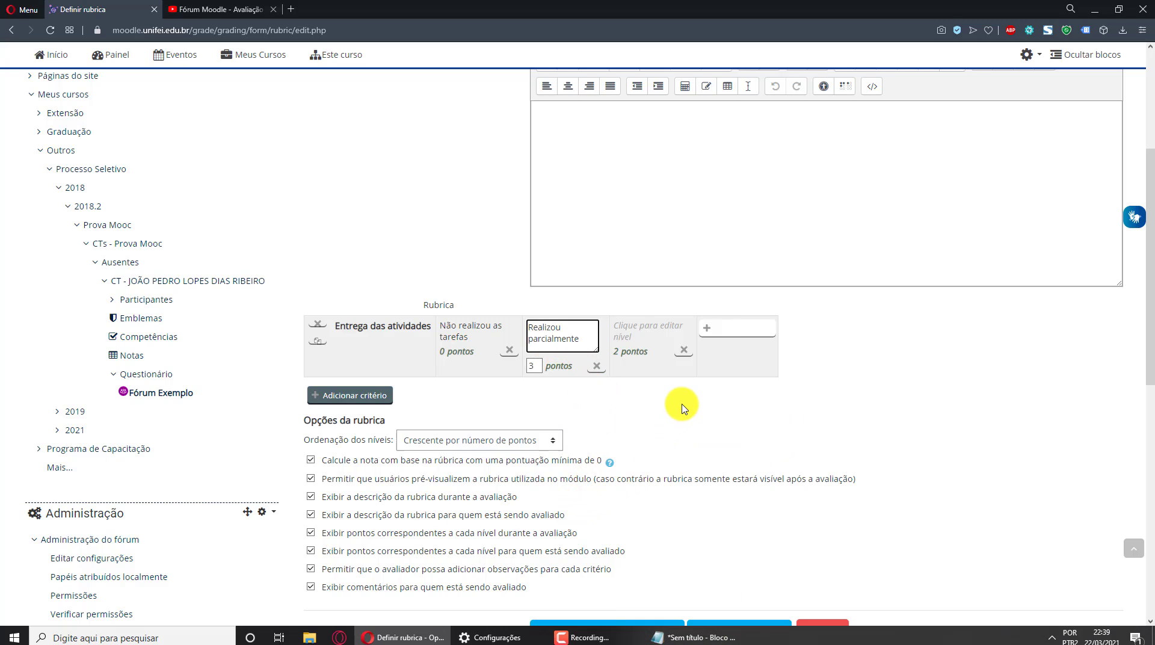
# Step: Set the criterion's third level to 10 points and copy its description "Realizou totalmente" from the Notepad notes
pyautogui.click(686, 637)
pyautogui.moveTo(737, 482); pyautogui.dragTo(614, 482)
pyautogui.hotkey('ctrl', 'c')
pyautogui.click(629, 347)
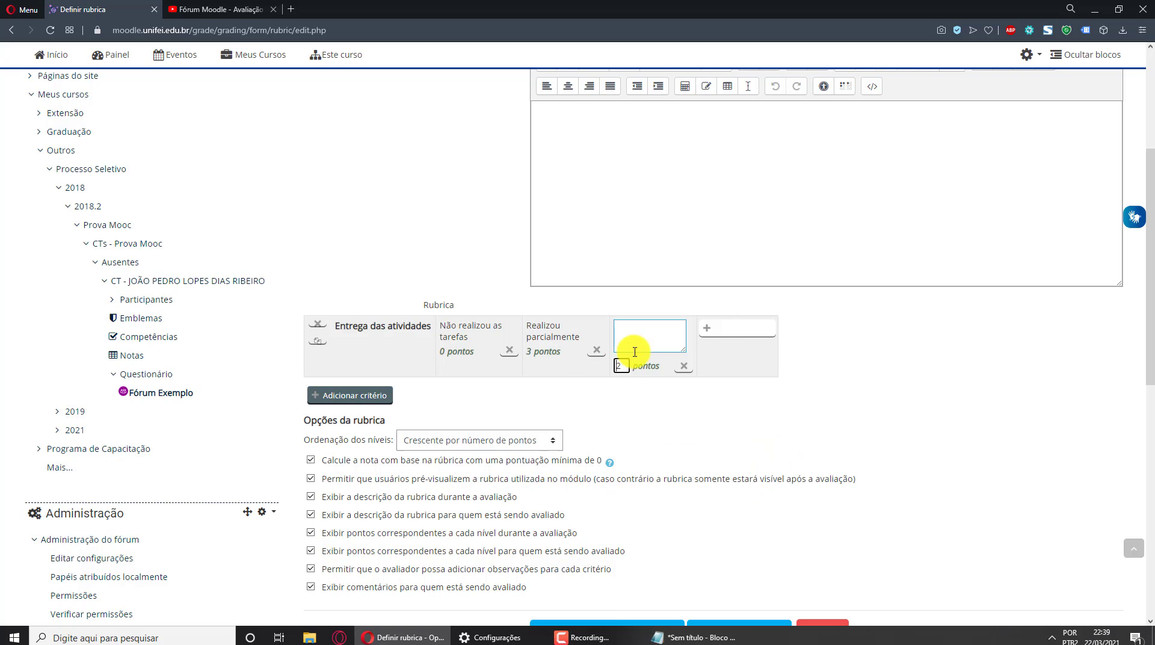
pyautogui.click(622, 367)
pyautogui.write('2')
pyautogui.click(584, 376)
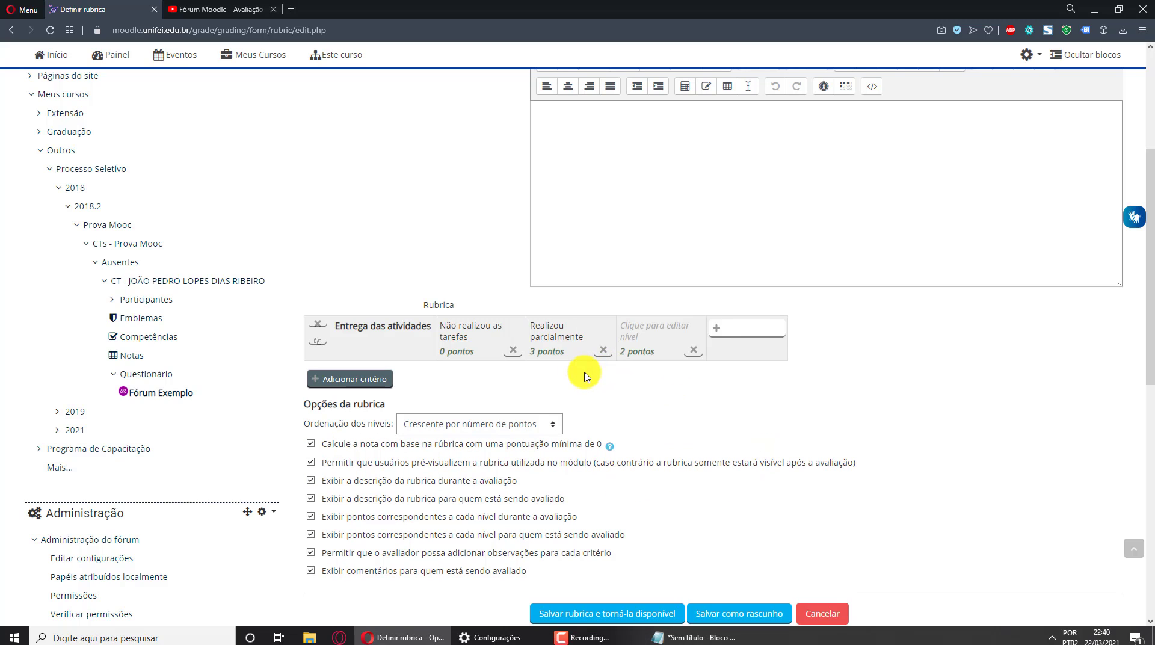
pyautogui.click(635, 358)
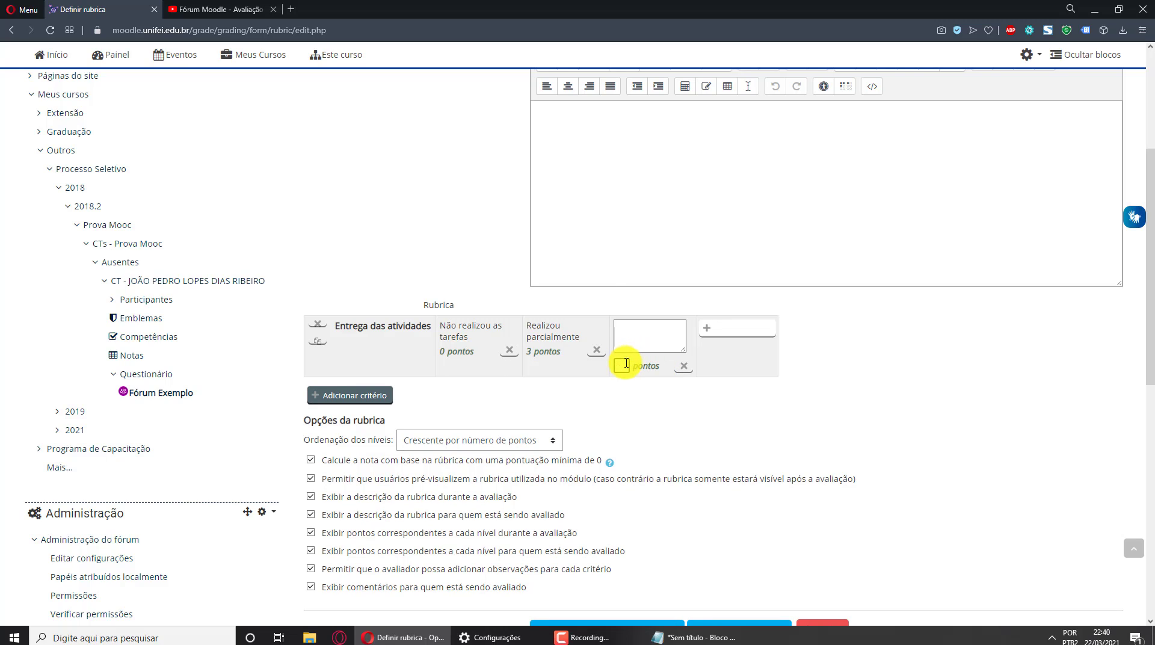
pyautogui.hotkey('ctrl', 'v')
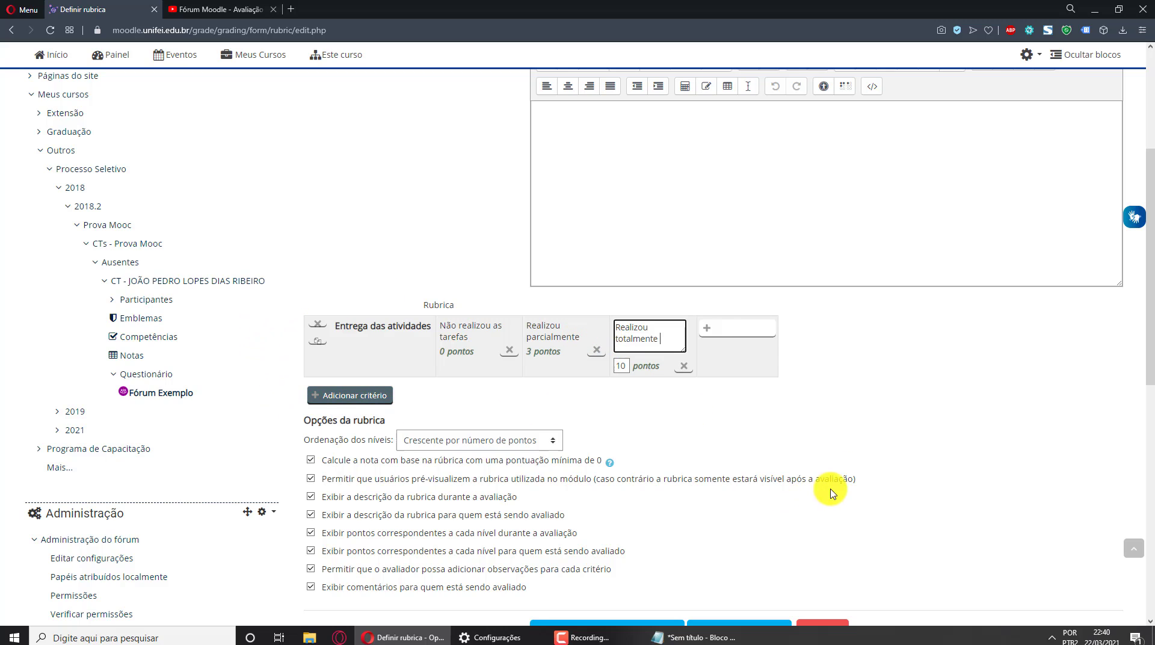
pyautogui.click(887, 434)
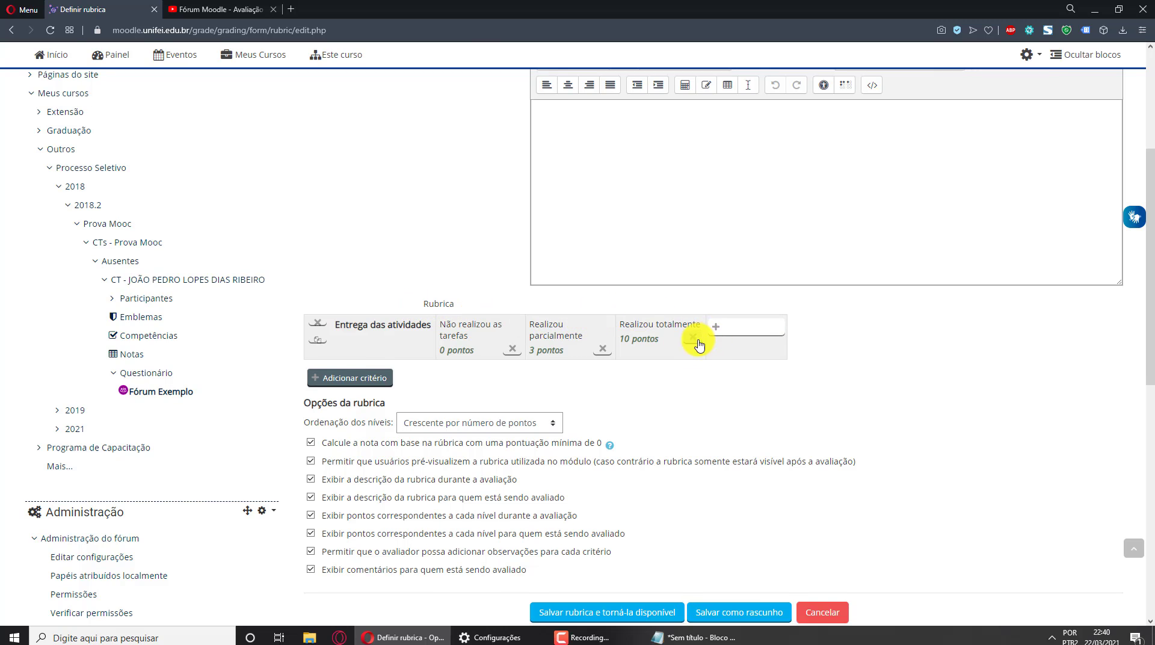
# Step: Review the rubric's levels and options, and save the rubric as available for use
pyautogui.scroll(-2, 692, 343)
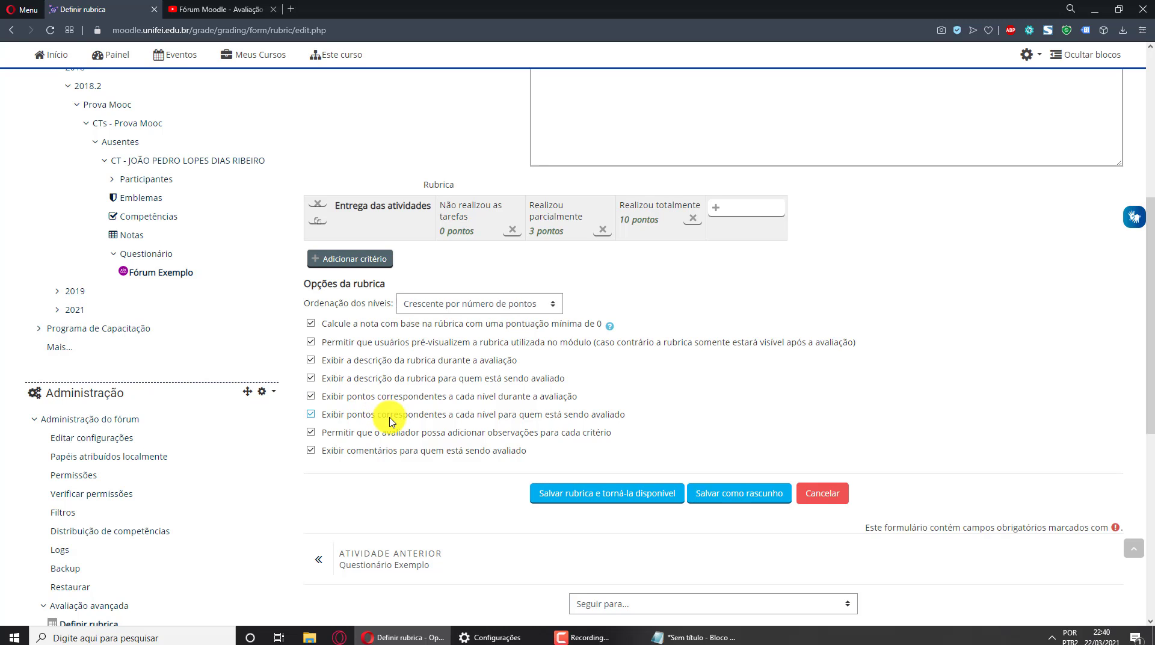
pyautogui.scroll(5, 451, 459)
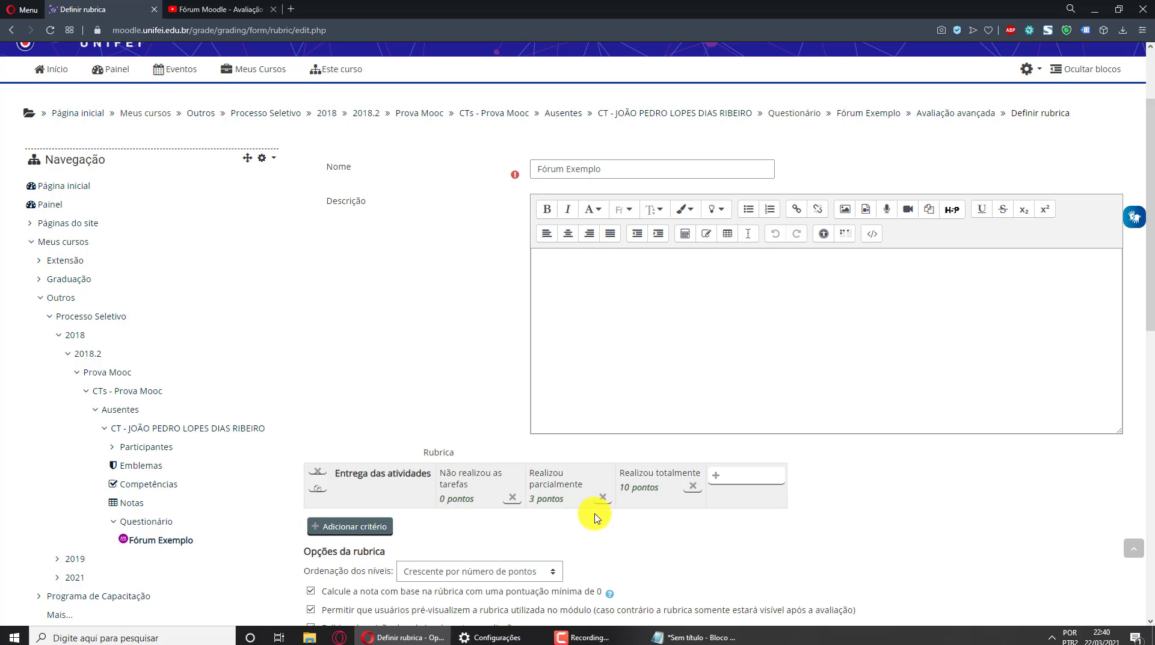
pyautogui.scroll(-3, 594, 518)
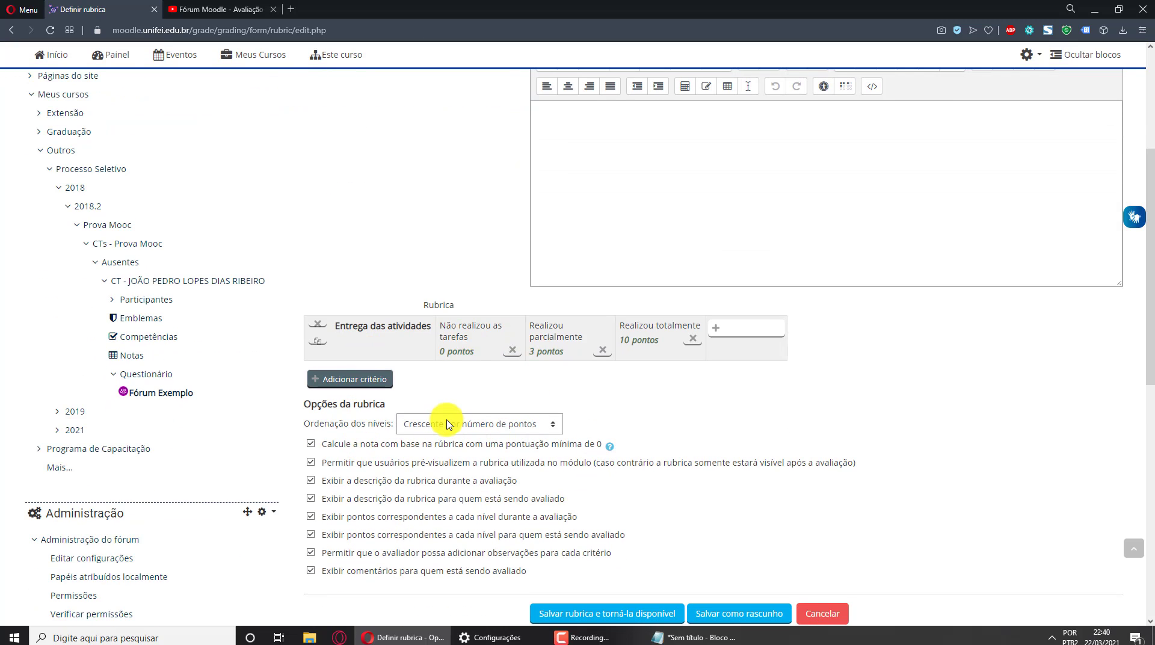
pyautogui.scroll(-1, 447, 423)
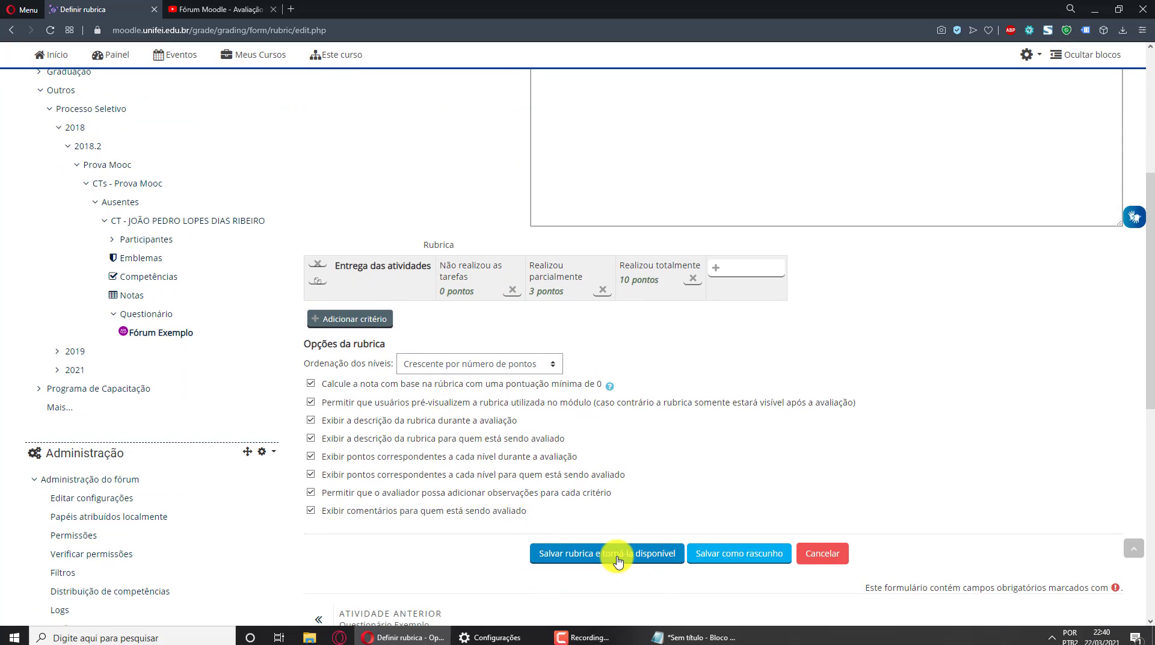
pyautogui.click(612, 561)
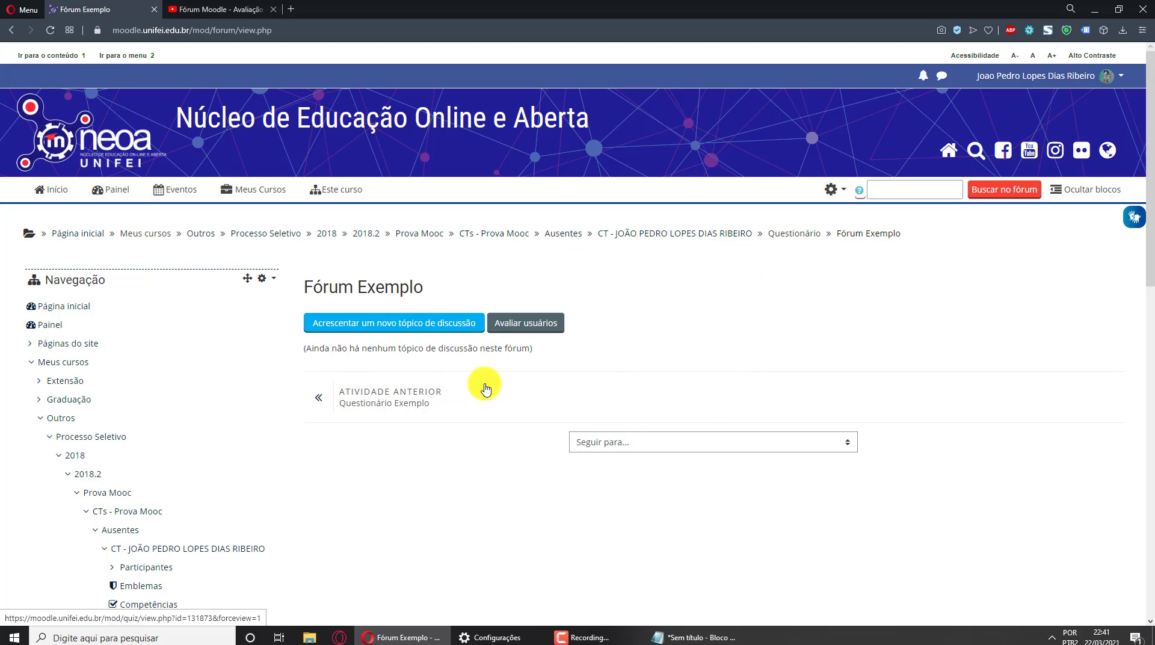
# Step: Grade the forum's first student as "Realizou parcialmente" with the comment "Faltou atividades!" and student notification enabled, and save the grade
pyautogui.click(521, 328)
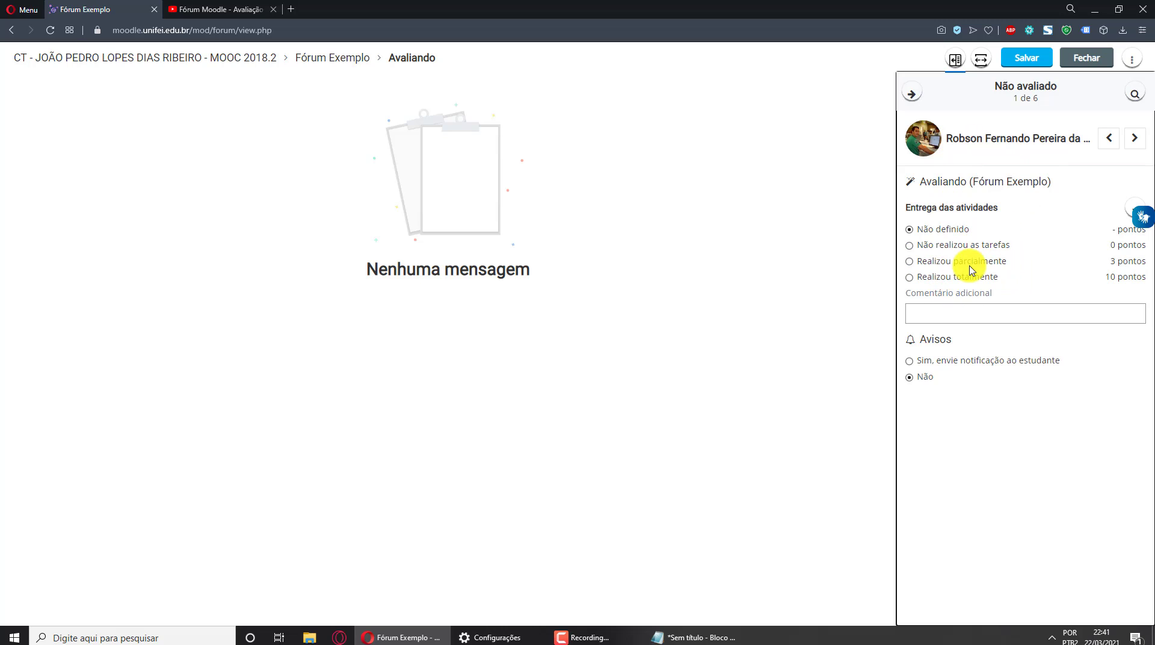
pyautogui.click(909, 262)
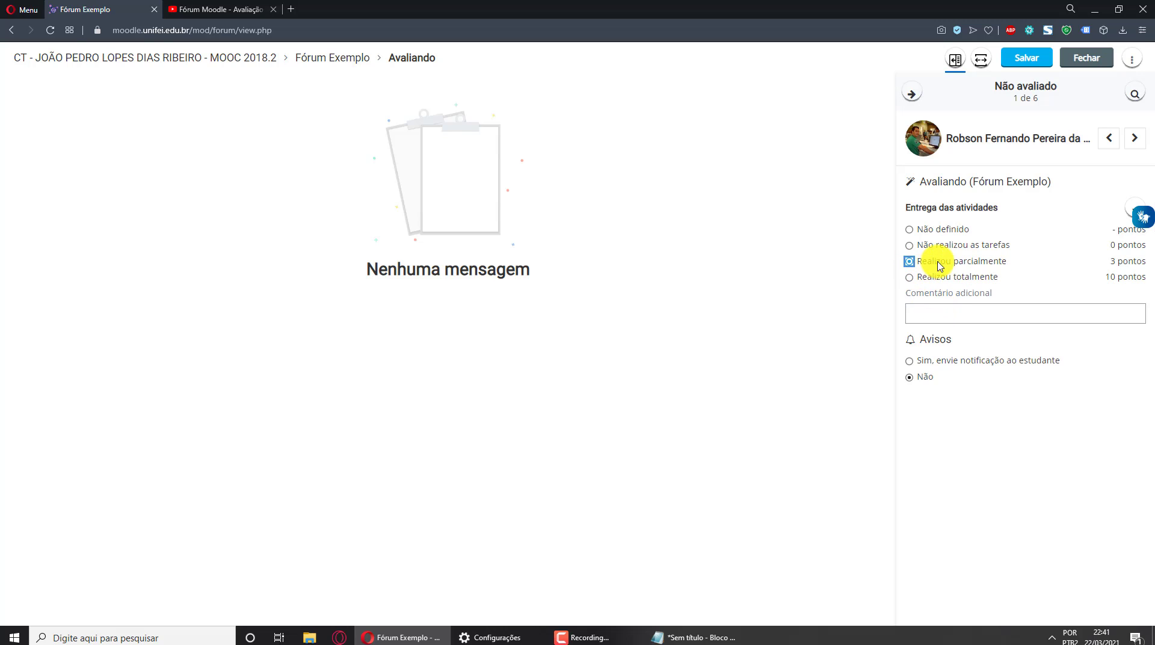
pyautogui.click(1059, 315)
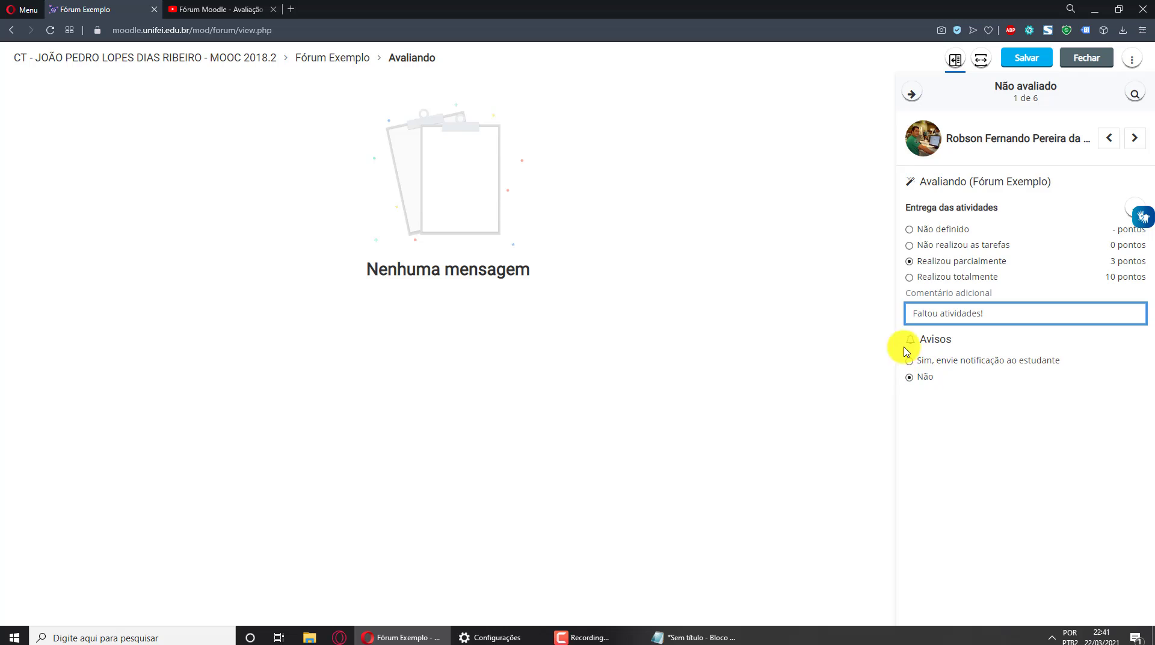
pyautogui.click(949, 361)
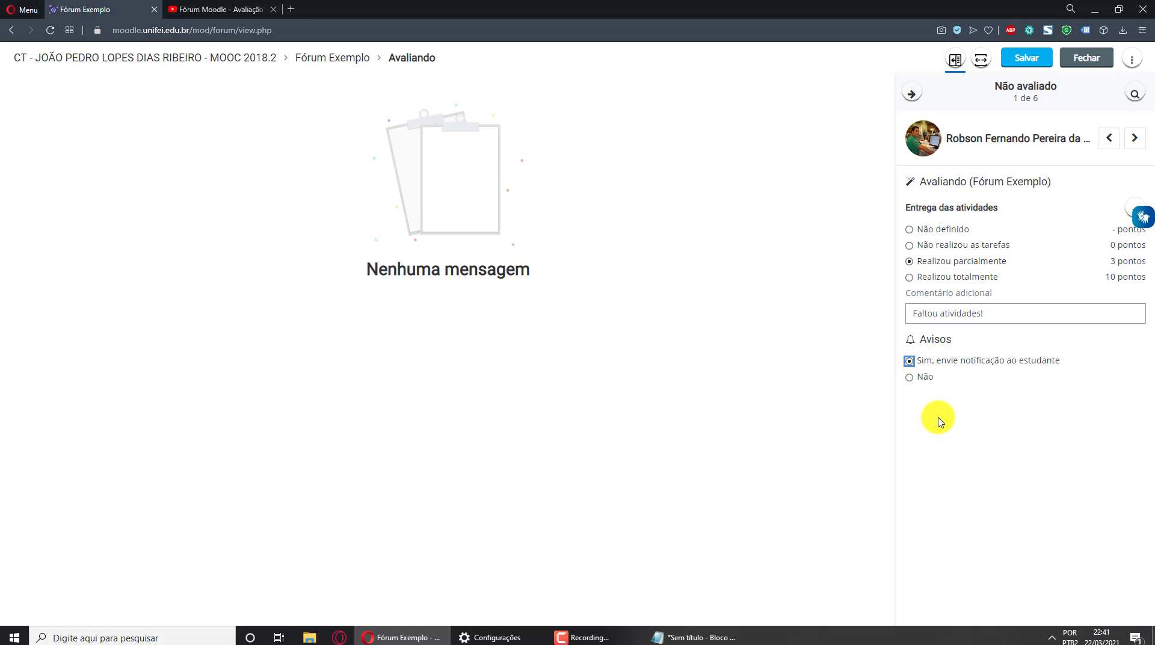
pyautogui.click(1033, 63)
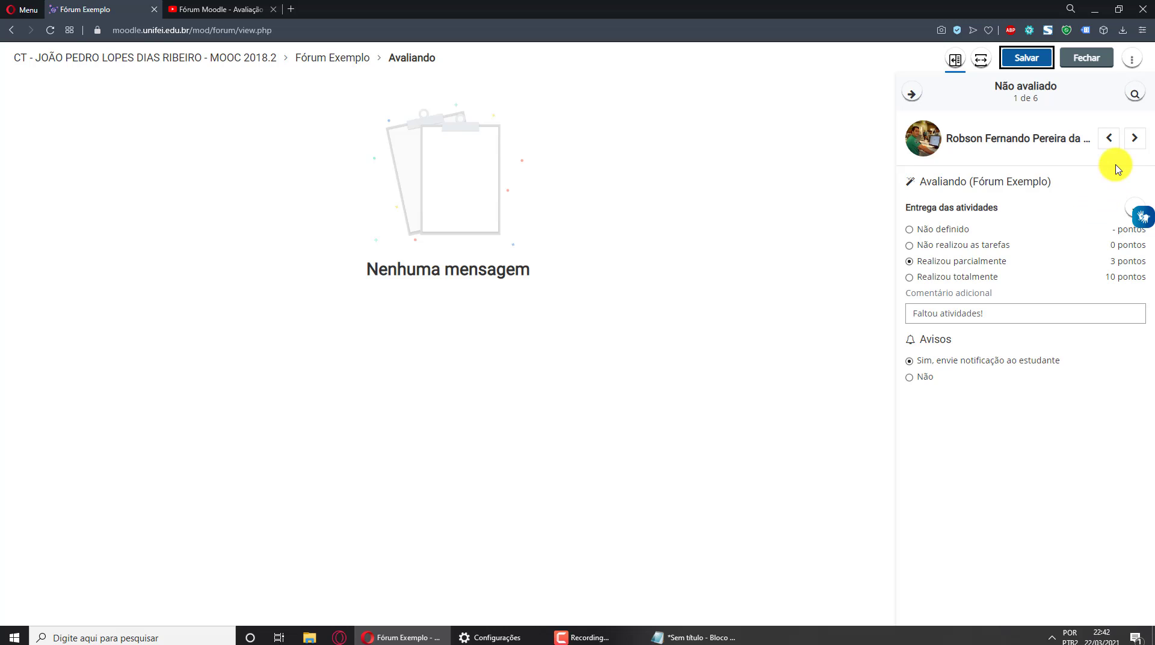
# Step: Go to the second student, save the assessment form and close the forum's user grading
pyautogui.click(1135, 139)
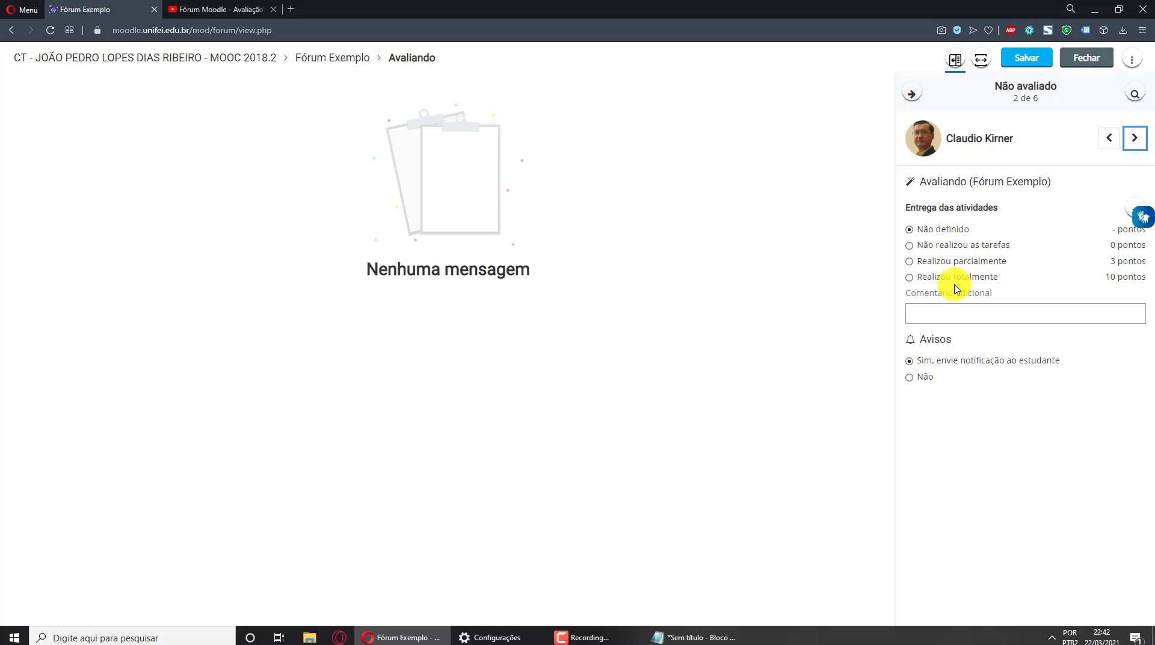
pyautogui.click(1027, 60)
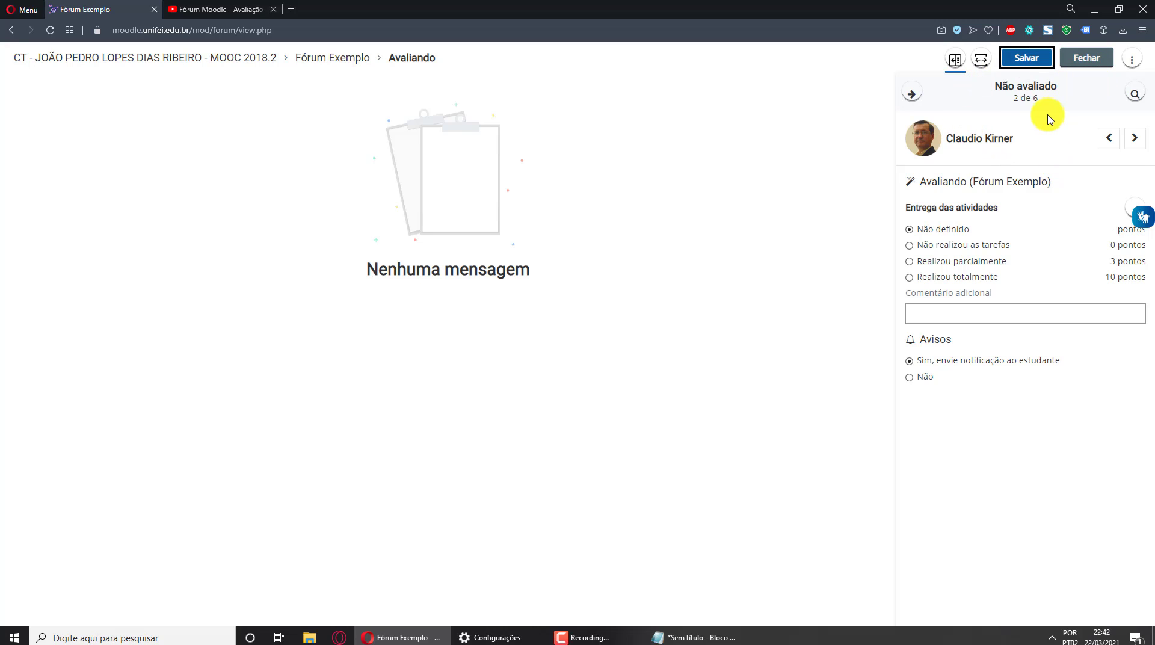
pyautogui.click(1081, 60)
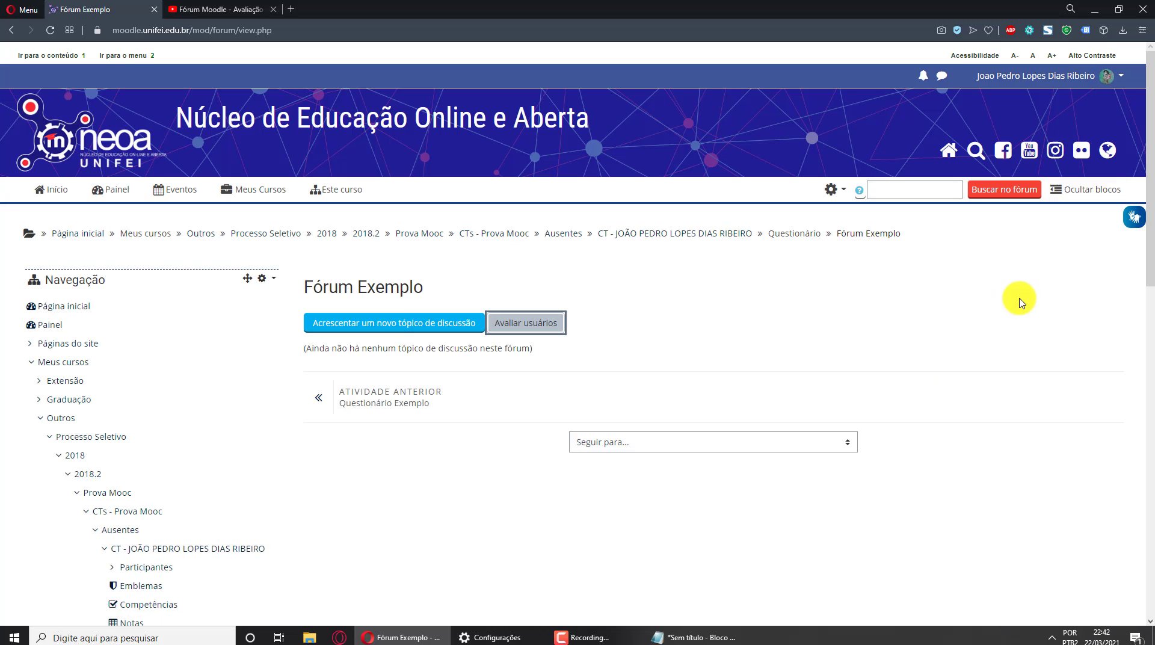